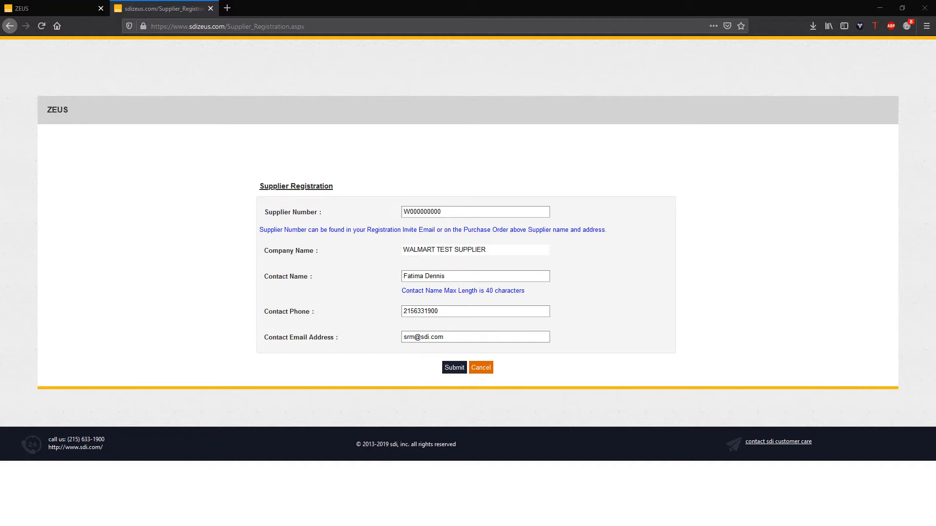
- Return to the ZEUS tab and log in with the entered Zeus ID and password
{"action": "key", "text": "ctrl+Tab"}
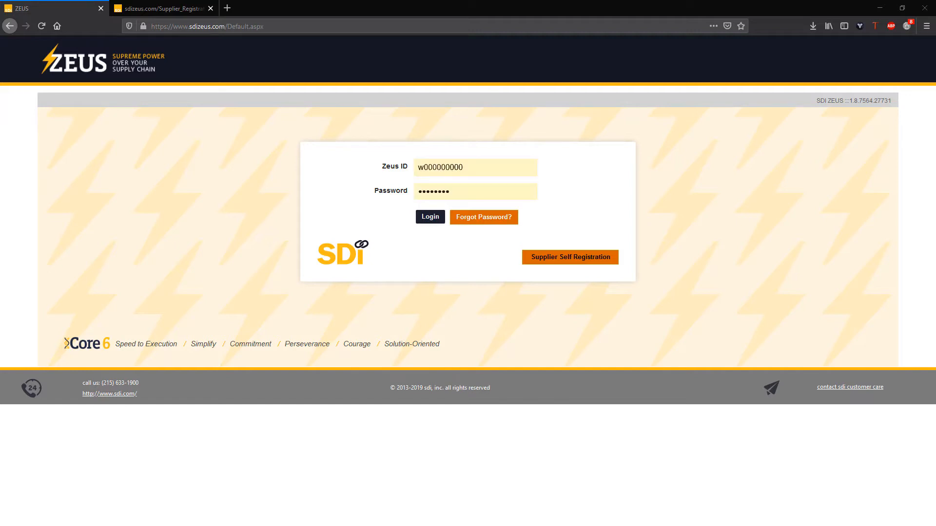
{"action": "left_click", "coordinate": [431, 218]}
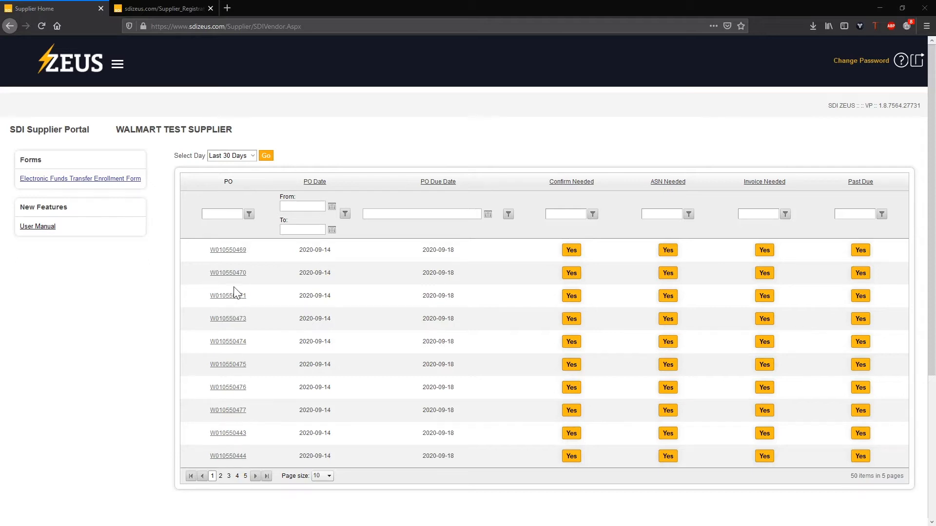
{"action": "left_click", "coordinate": [233, 252]}
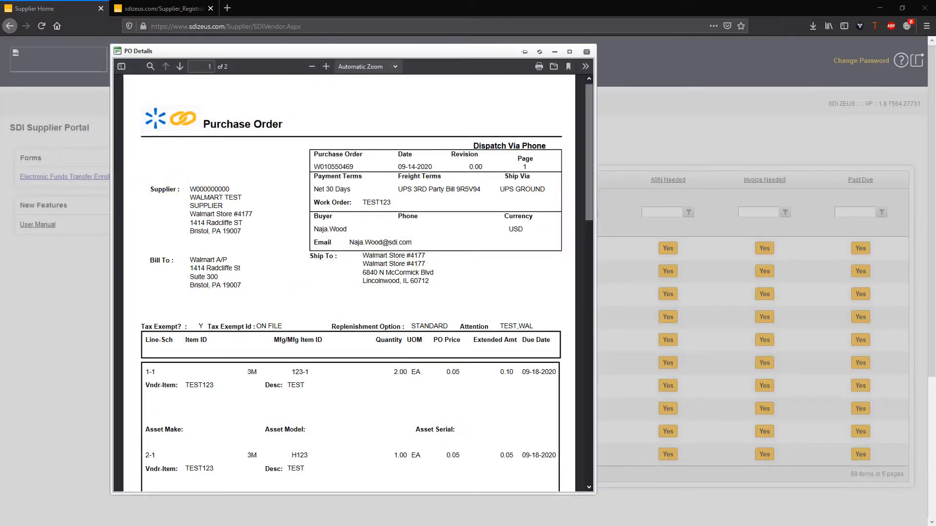
{"action": "scroll", "coordinate": [349, 283], "scroll_direction": "down", "scroll_amount": 1}
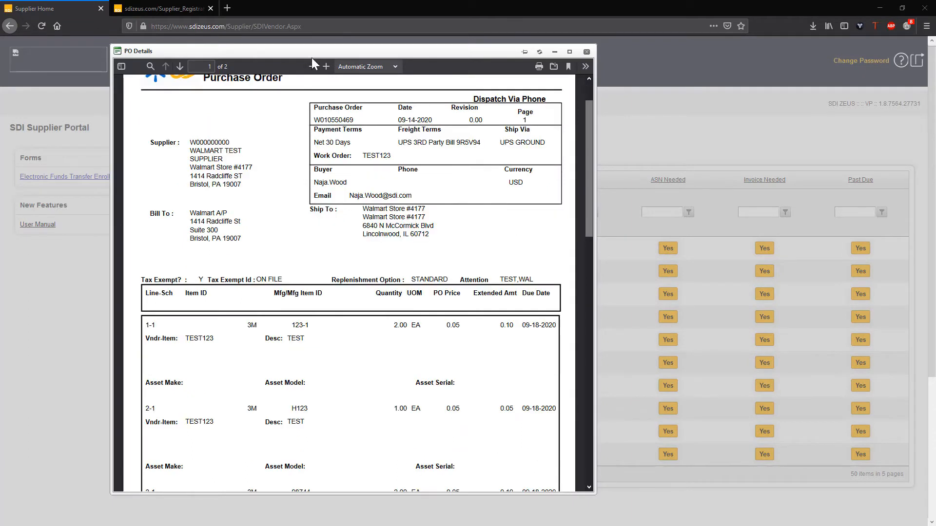
{"action": "left_click", "coordinate": [586, 52]}
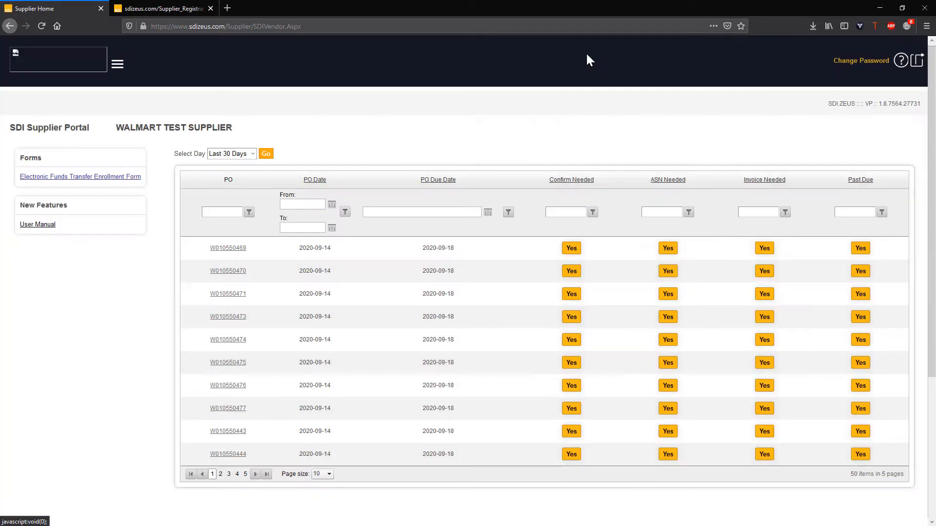
- Show orders from the last 90 days, 50 per page, sorted by PO Date
{"action": "left_click", "coordinate": [254, 154]}
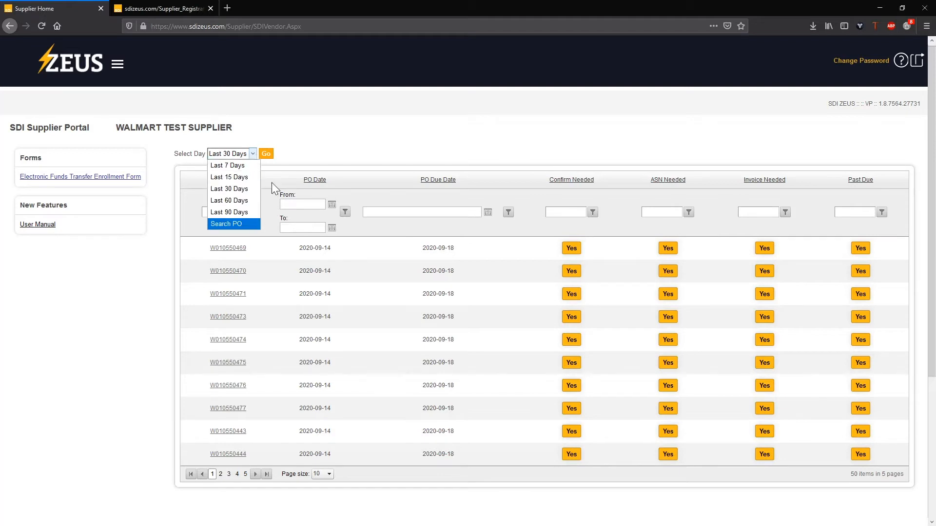
{"action": "left_click", "coordinate": [250, 212]}
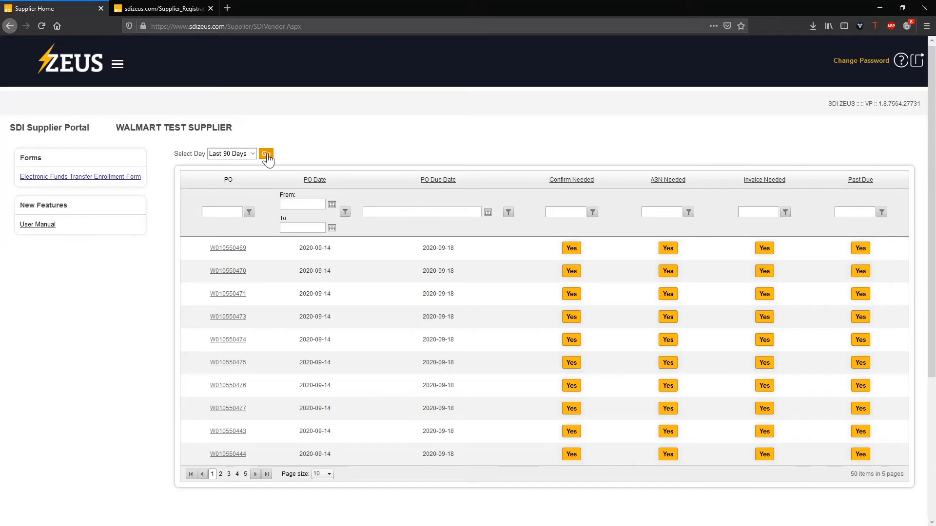
{"action": "left_click", "coordinate": [326, 476]}
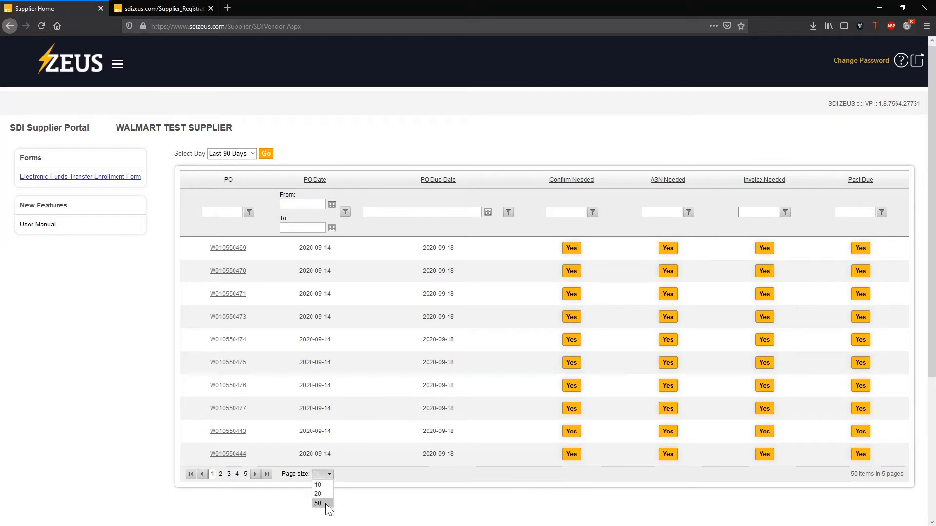
{"action": "left_click", "coordinate": [317, 503]}
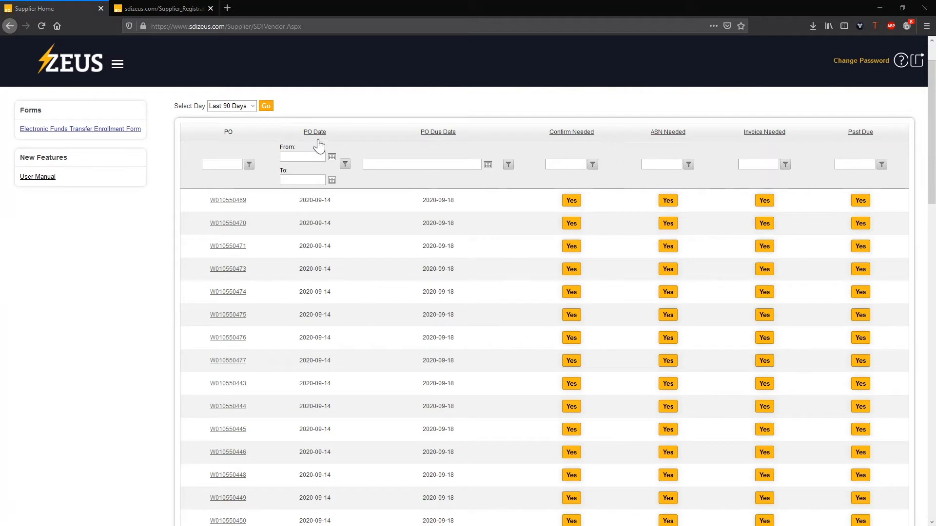
{"action": "left_click", "coordinate": [315, 133]}
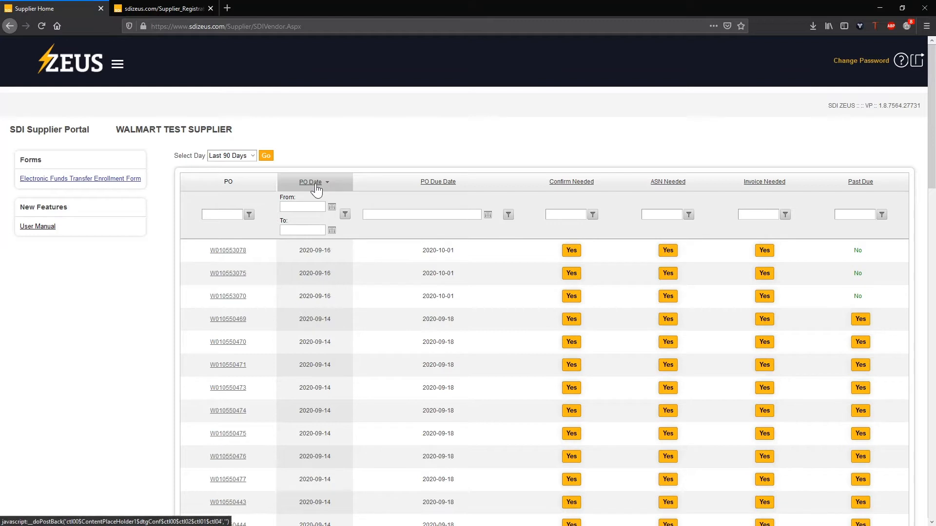
- Filter the PO column to contain W010550477, then reset it to NoFilter
{"action": "left_click", "coordinate": [225, 213]}
{"action": "type", "text": "W0105"}
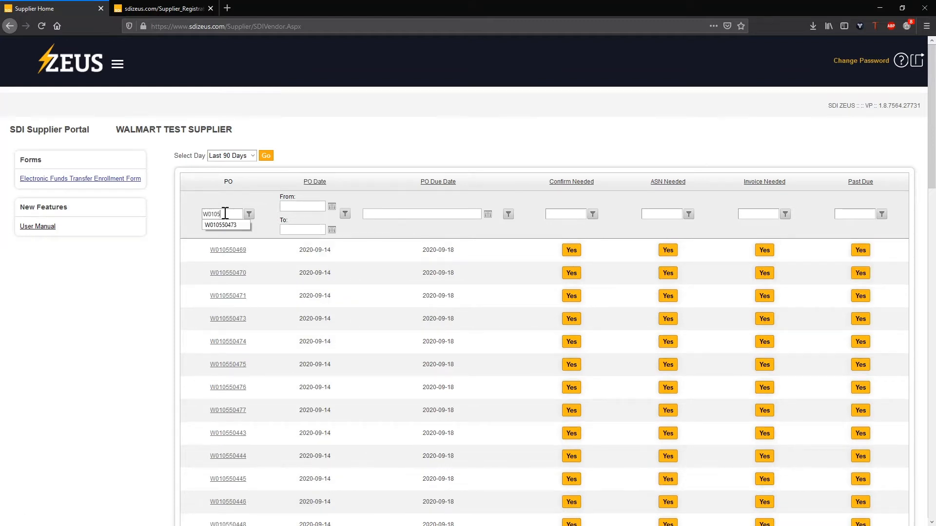
{"action": "type", "text": "50477"}
{"action": "left_click", "coordinate": [249, 214]}
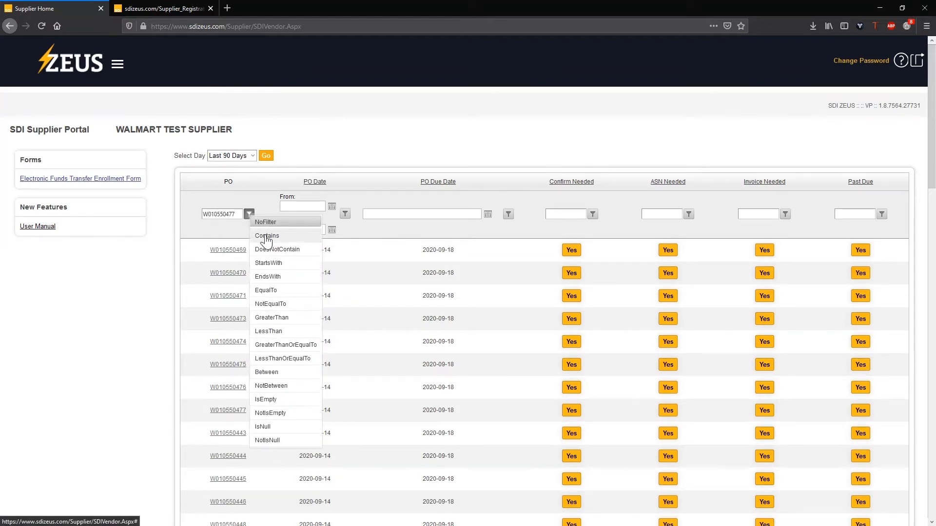
{"action": "left_click", "coordinate": [266, 236]}
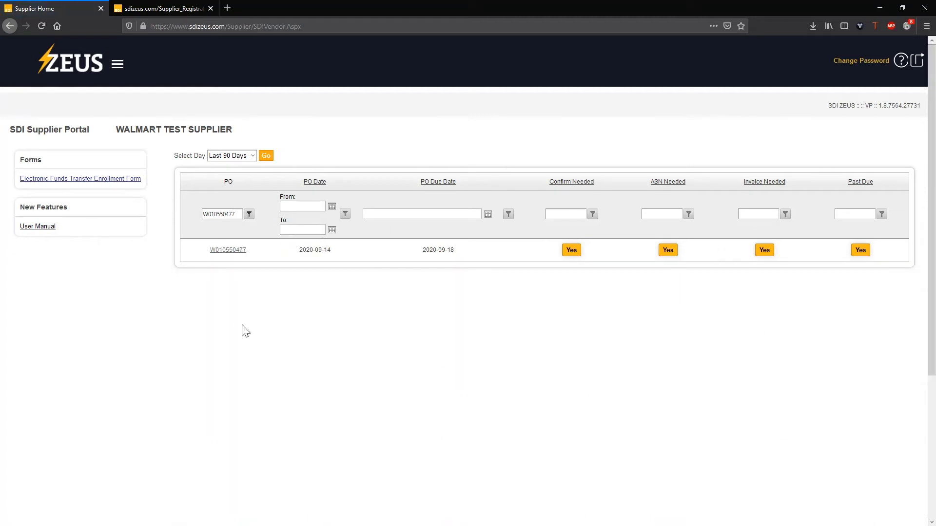
{"action": "left_click", "coordinate": [249, 214]}
{"action": "left_click", "coordinate": [271, 224]}
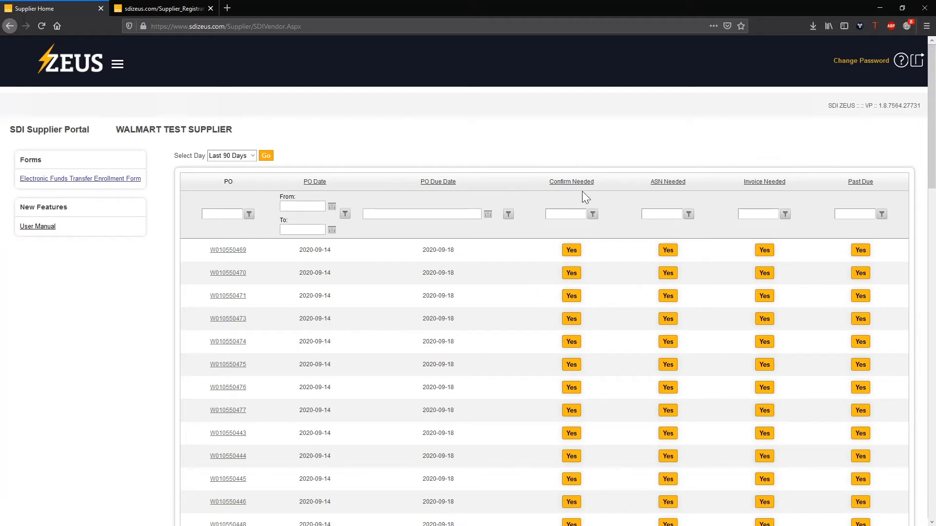
- Open PO W010550469 via the Yes under its Confirm Needed column
{"action": "left_click", "coordinate": [570, 255]}
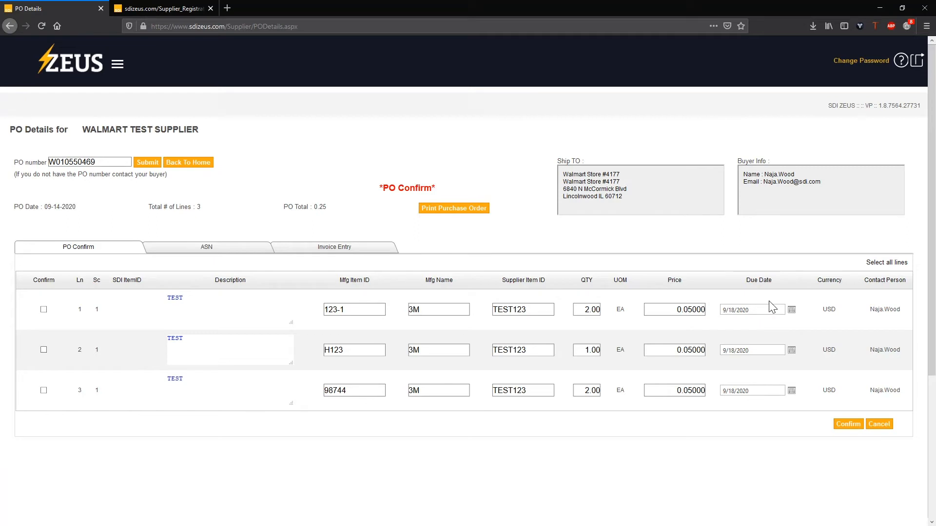
- Set the due dates of all three lines to 9/30/2020
{"action": "left_click", "coordinate": [792, 311]}
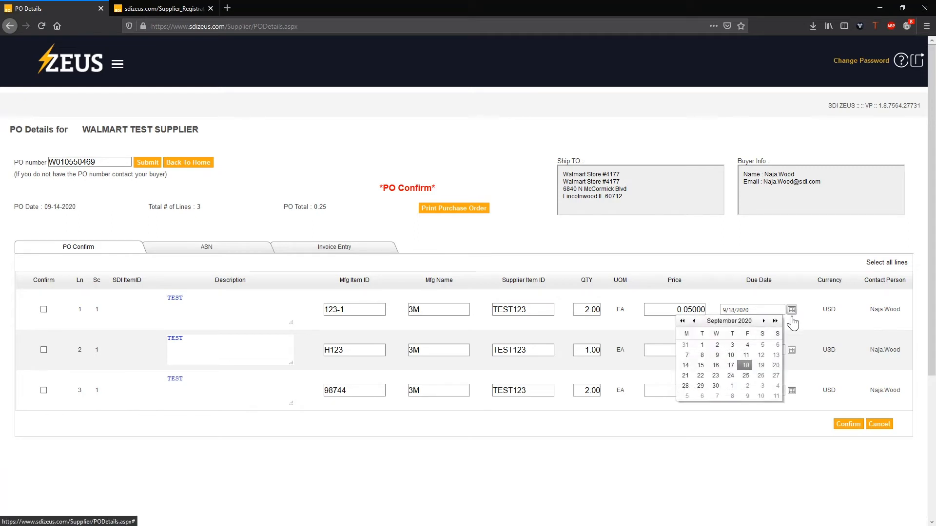
{"action": "left_click", "coordinate": [719, 387]}
{"action": "left_click", "coordinate": [792, 351]}
{"action": "left_click", "coordinate": [716, 427]}
{"action": "left_click", "coordinate": [791, 391]}
{"action": "left_click", "coordinate": [712, 467]}
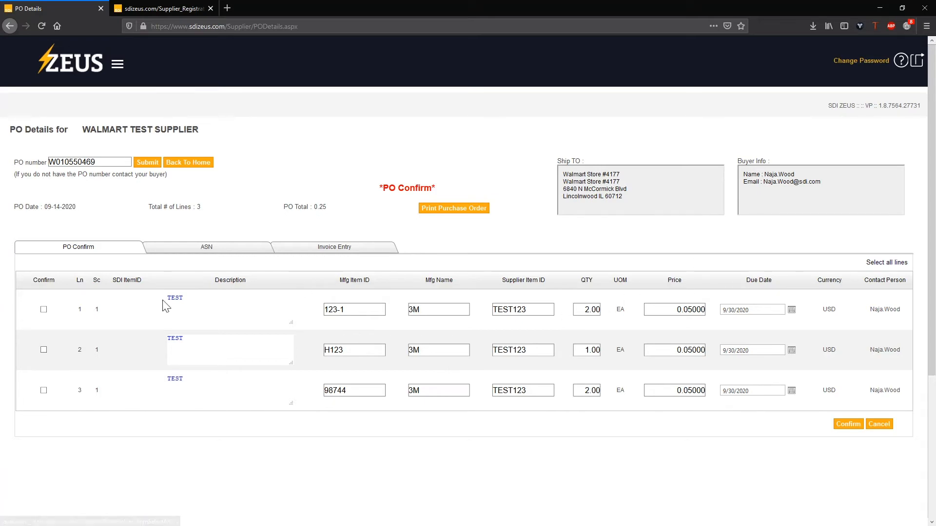
- Tick the lines' Confirm boxes, confirm the order, and go back to the home list
{"action": "left_click", "coordinate": [44, 309]}
{"action": "left_click", "coordinate": [42, 349]}
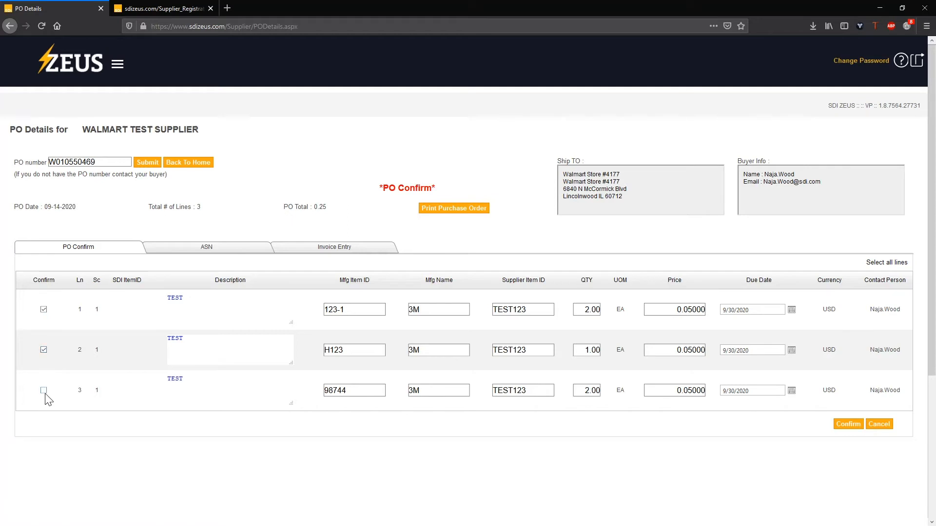
{"action": "left_click", "coordinate": [851, 426]}
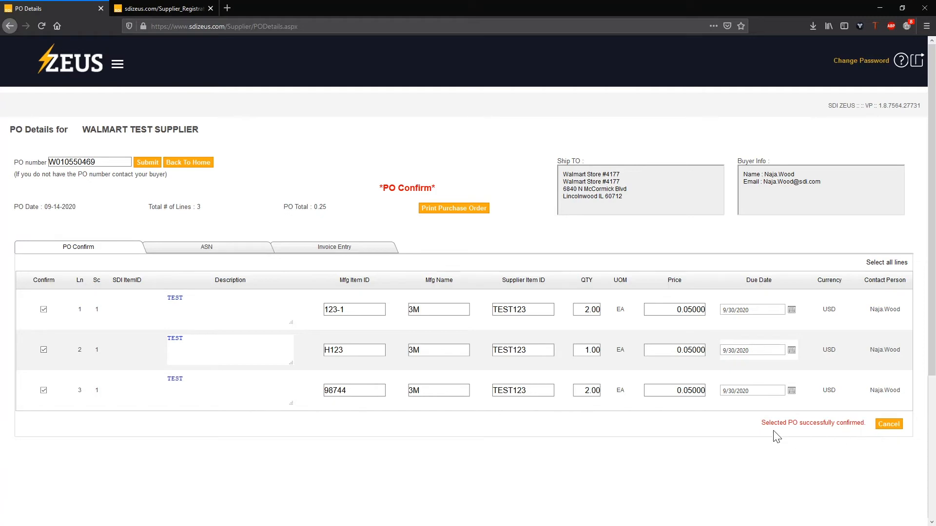
{"action": "left_click", "coordinate": [193, 166]}
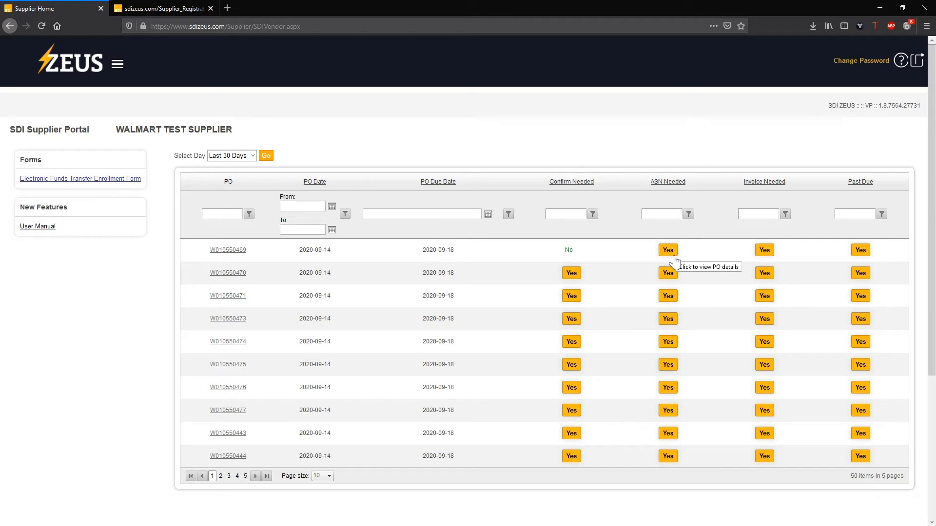
- Open the ASN entry form for PO W010550469 from its ASN Needed Yes
{"action": "left_click", "coordinate": [669, 253]}
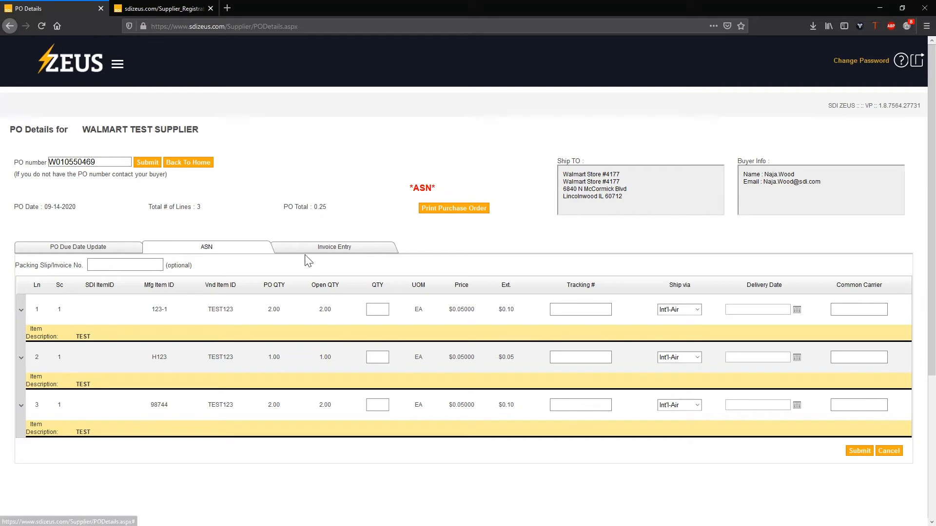
{"action": "left_click", "coordinate": [322, 251]}
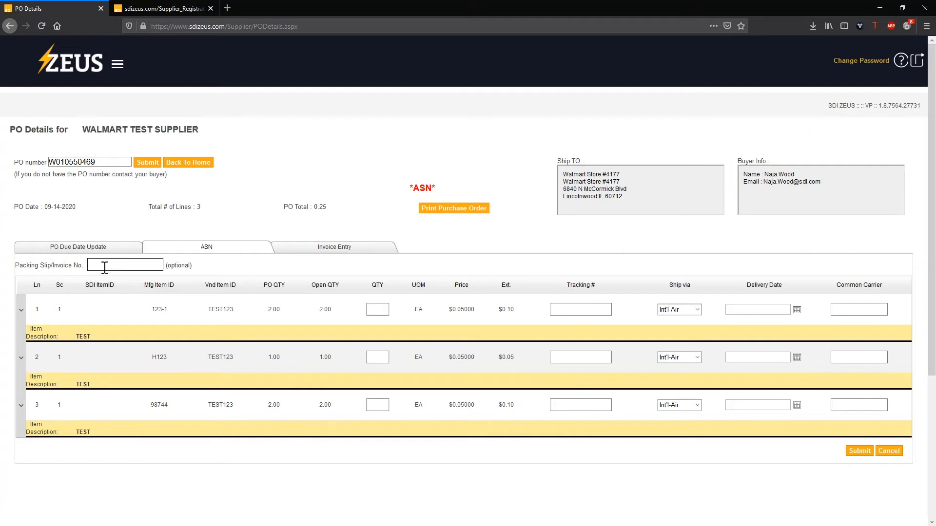
- Enter packing slip test 123, line quantities 1, 1 and 2, and tracking number 12345
{"action": "type", "text": "test 123"}
{"action": "left_click", "coordinate": [377, 310]}
{"action": "type", "text": "1"}
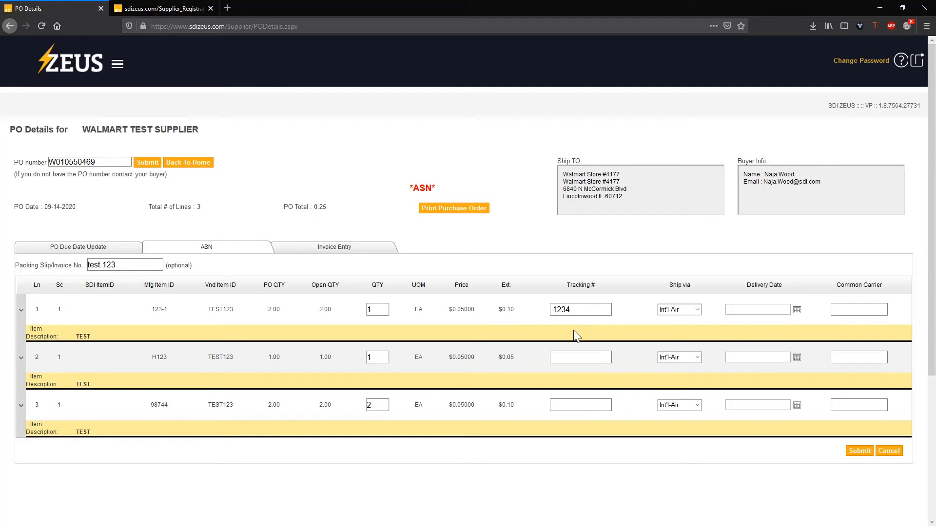
{"action": "type", "text": "5"}
{"action": "left_click", "coordinate": [575, 358]}
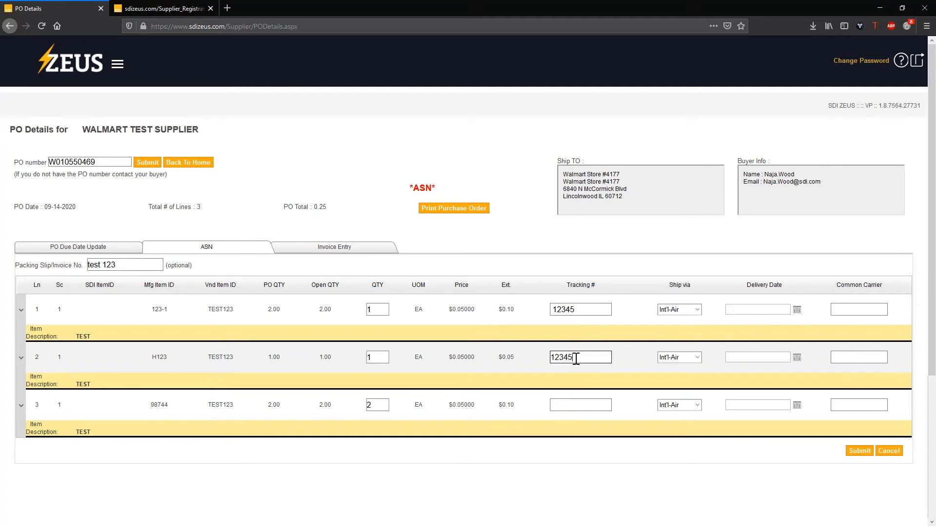
{"action": "type", "text": "12345"}
- Set the carrier for all three ASN lines to Local
{"action": "left_click", "coordinate": [696, 310]}
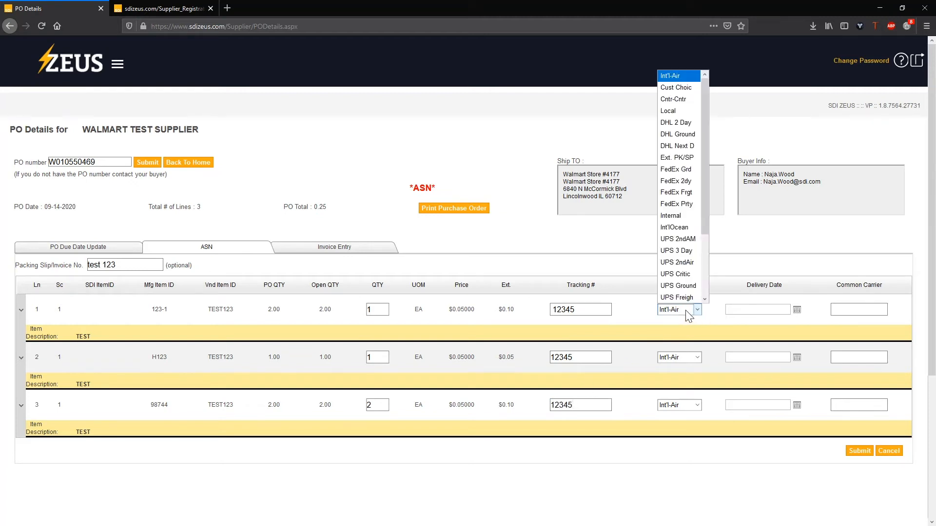
{"action": "left_click", "coordinate": [680, 111]}
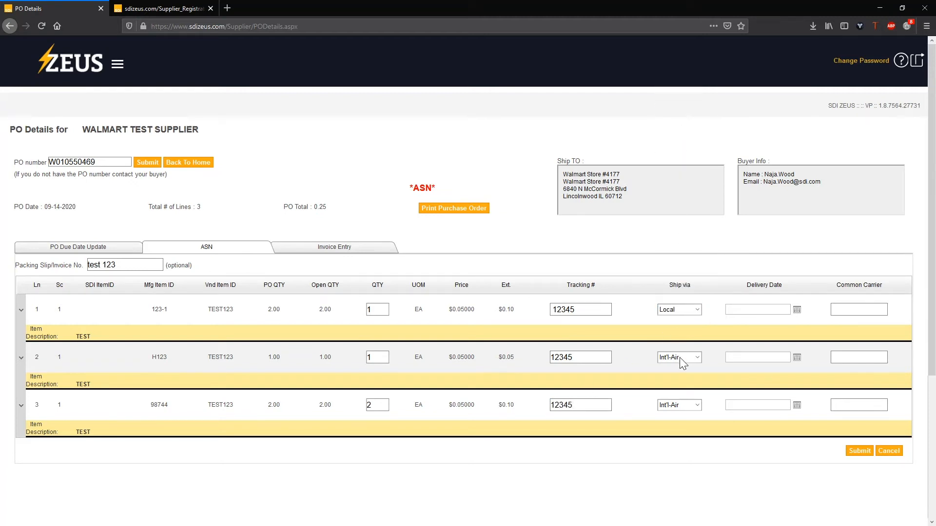
{"action": "left_click", "coordinate": [683, 360]}
{"action": "left_click", "coordinate": [684, 154]}
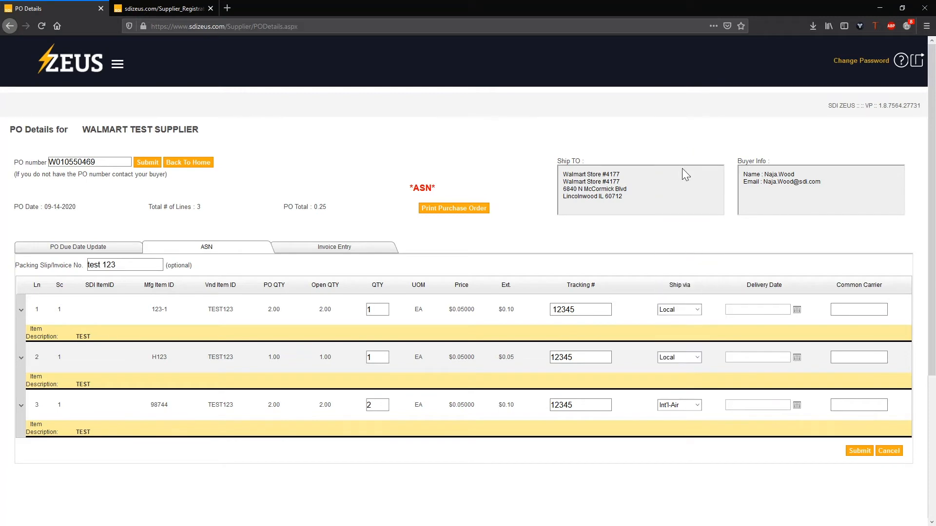
{"action": "left_click", "coordinate": [680, 407]}
{"action": "left_click", "coordinate": [686, 205]}
- Give each line a 9/30/2020 delivery date, submit the notice, and return home
{"action": "left_click", "coordinate": [799, 313]}
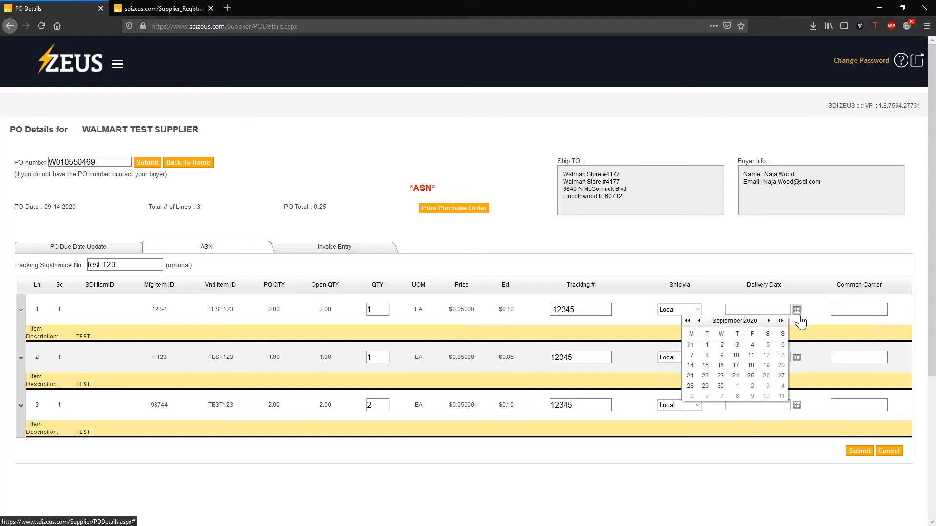
{"action": "left_click", "coordinate": [705, 386]}
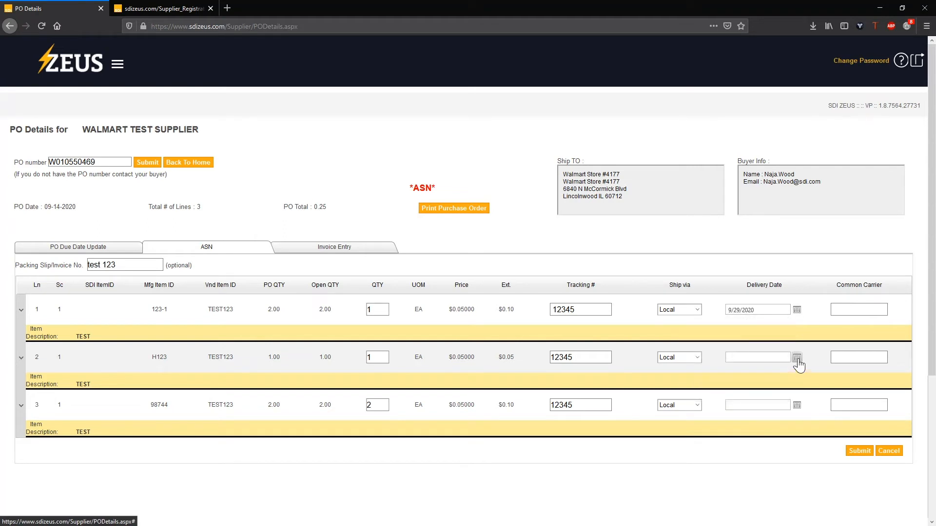
{"action": "left_click", "coordinate": [796, 310]}
{"action": "left_click", "coordinate": [721, 386]}
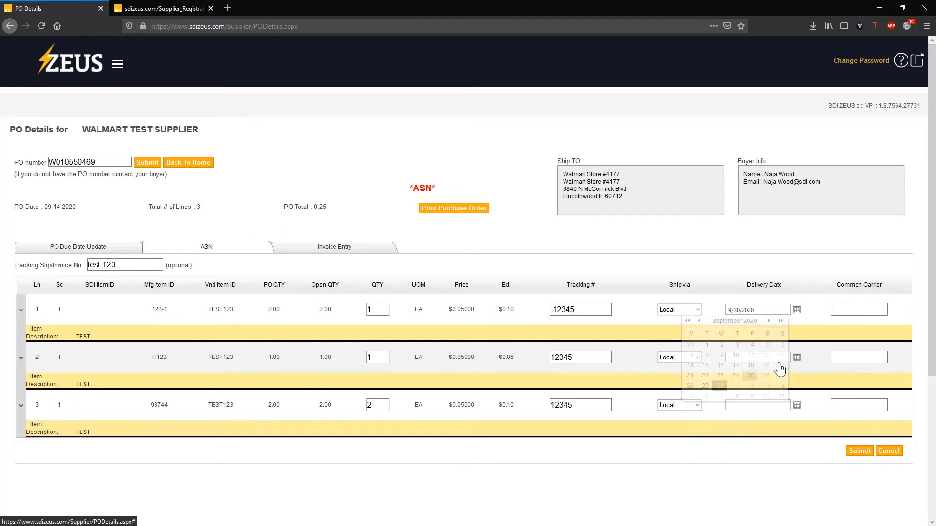
{"action": "left_click", "coordinate": [796, 357]}
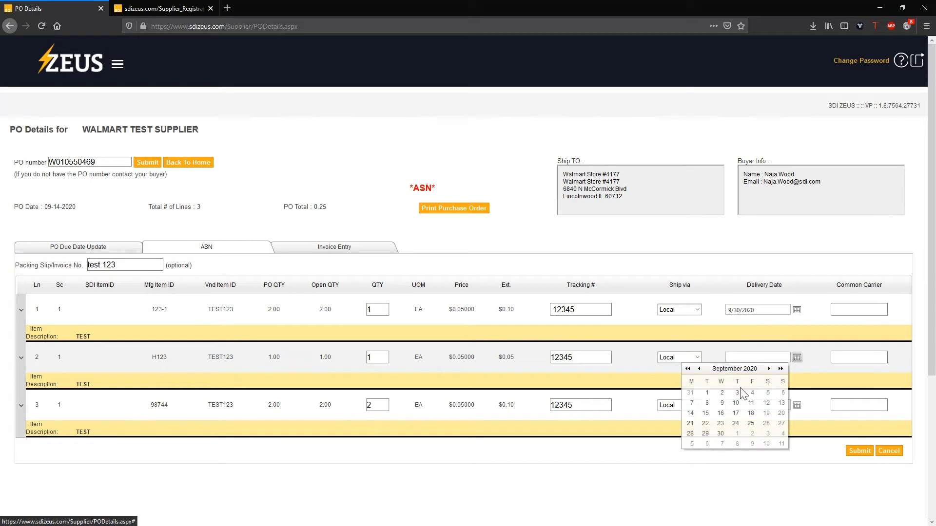
{"action": "left_click", "coordinate": [723, 434]}
{"action": "left_click", "coordinate": [796, 406]}
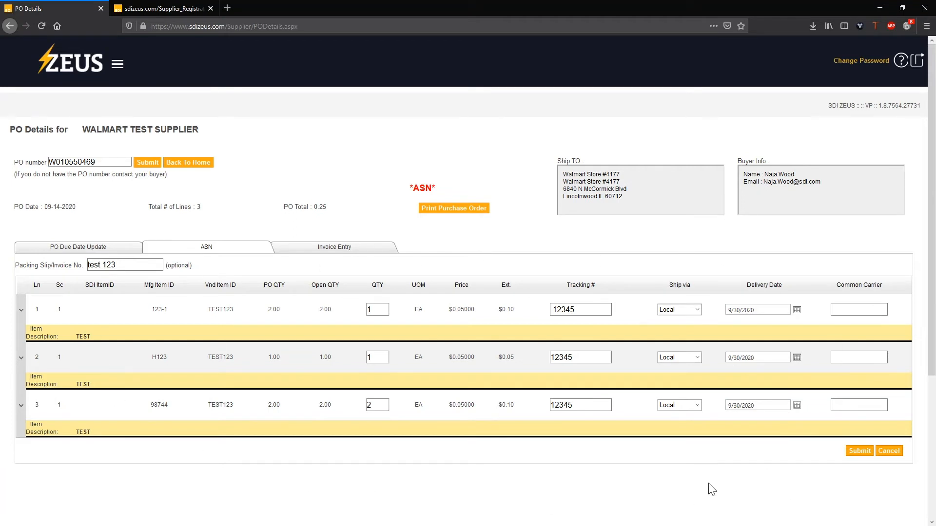
{"action": "left_click", "coordinate": [860, 454]}
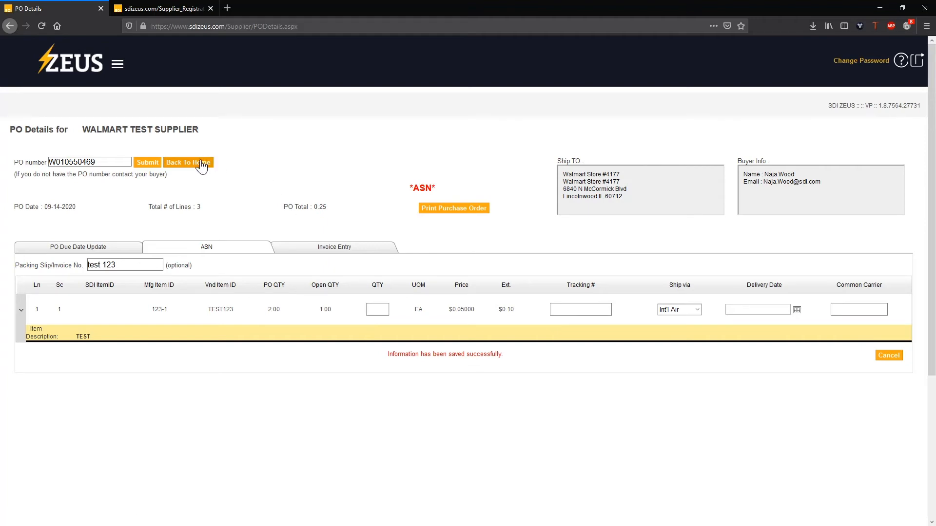
{"action": "left_click", "coordinate": [201, 164]}
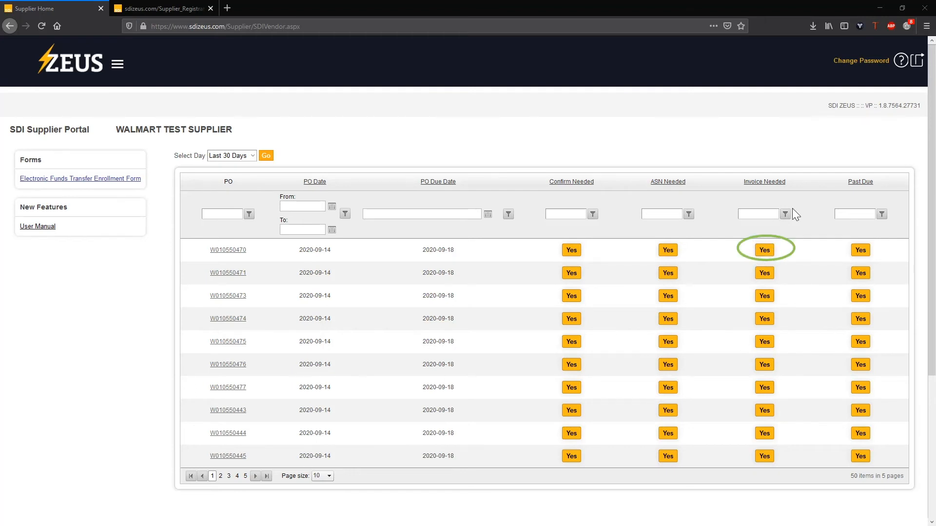
- Go to Voucher Entry and look up PO W010550469 by pasting its number
{"action": "left_click", "coordinate": [118, 69]}
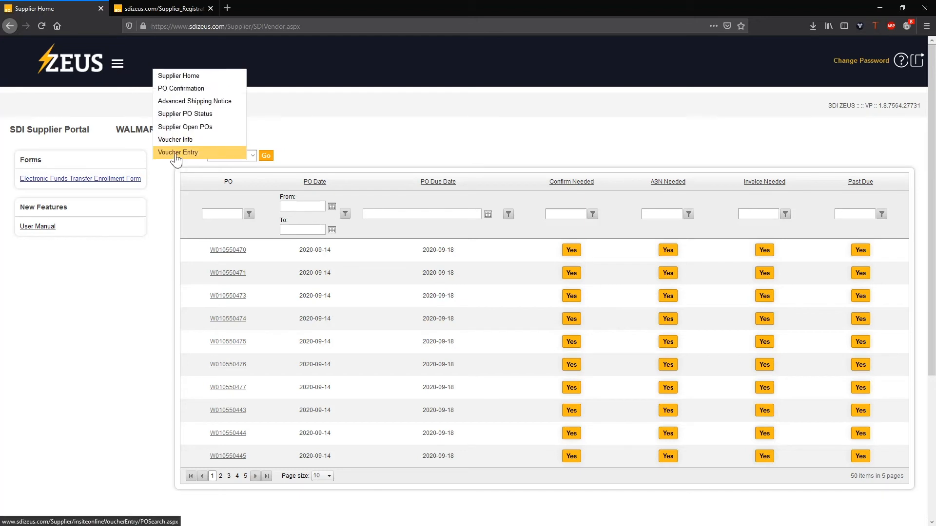
{"action": "left_click", "coordinate": [177, 153]}
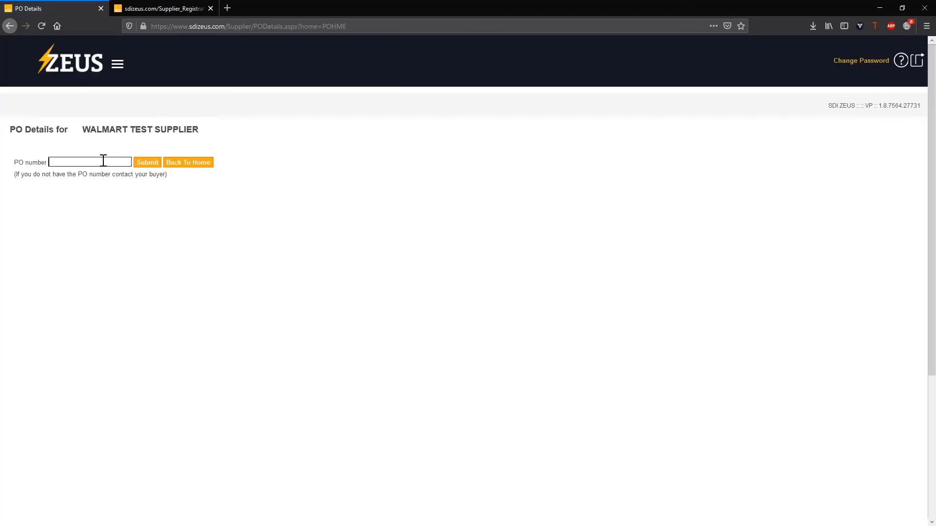
{"action": "right_click", "coordinate": [103, 161]}
{"action": "left_click", "coordinate": [139, 200]}
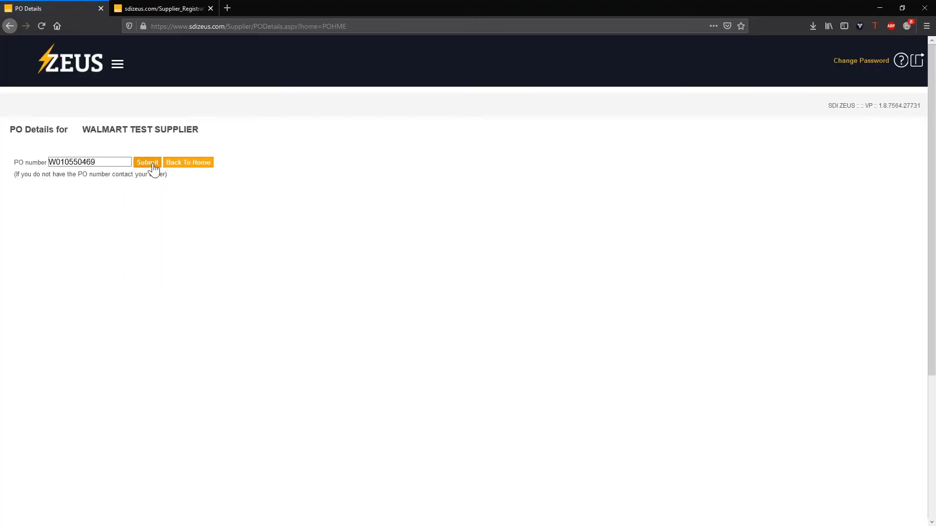
{"action": "left_click", "coordinate": [152, 167]}
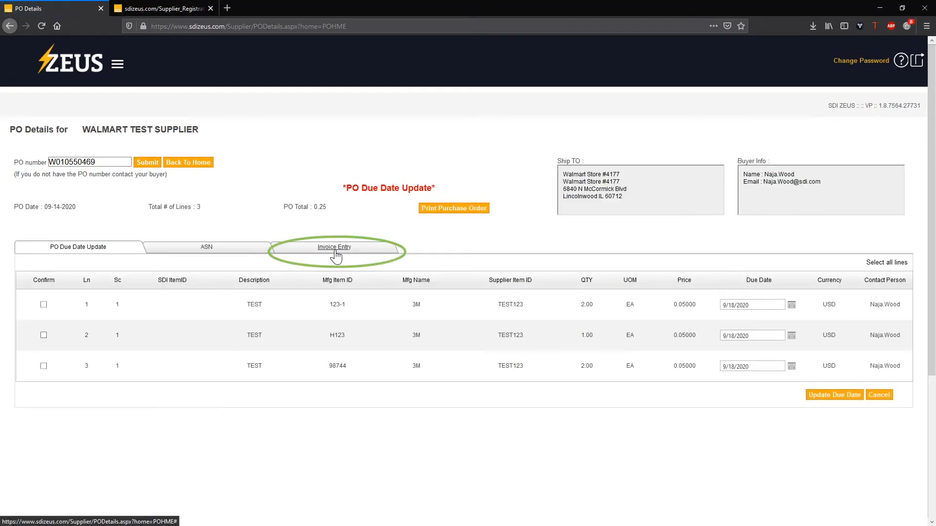
- On Invoice Entry, enter invoice number Test 0928 dated 9/27/2020
{"action": "left_click", "coordinate": [336, 250]}
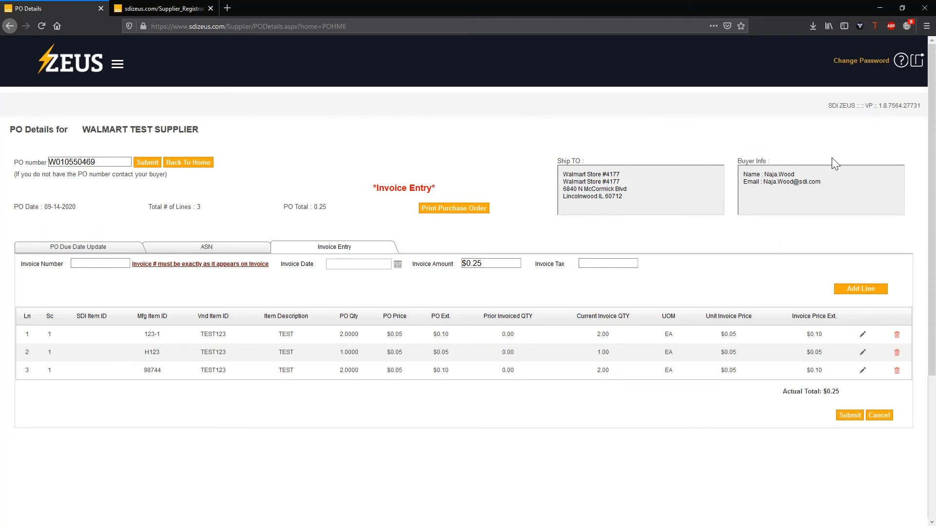
{"action": "left_click", "coordinate": [97, 263]}
{"action": "type", "text": "Test"}
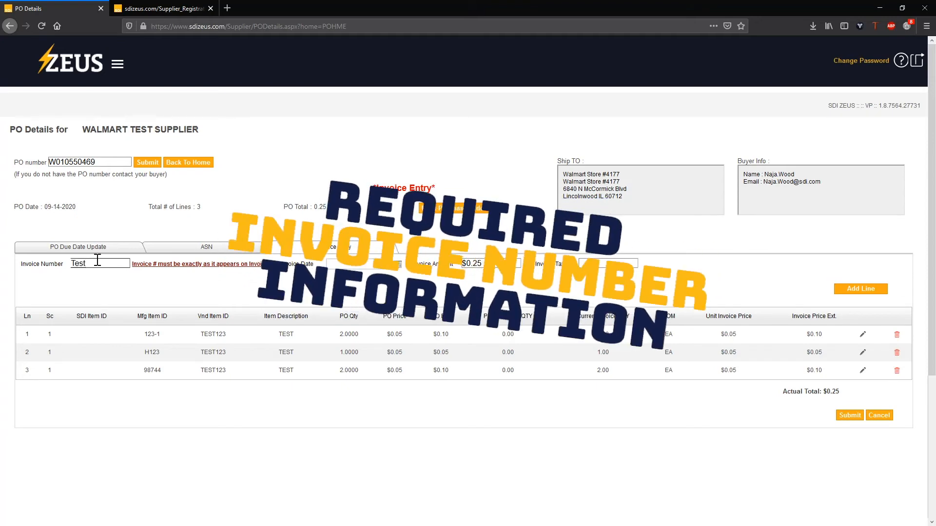
{"action": "type", "text": " 092"}
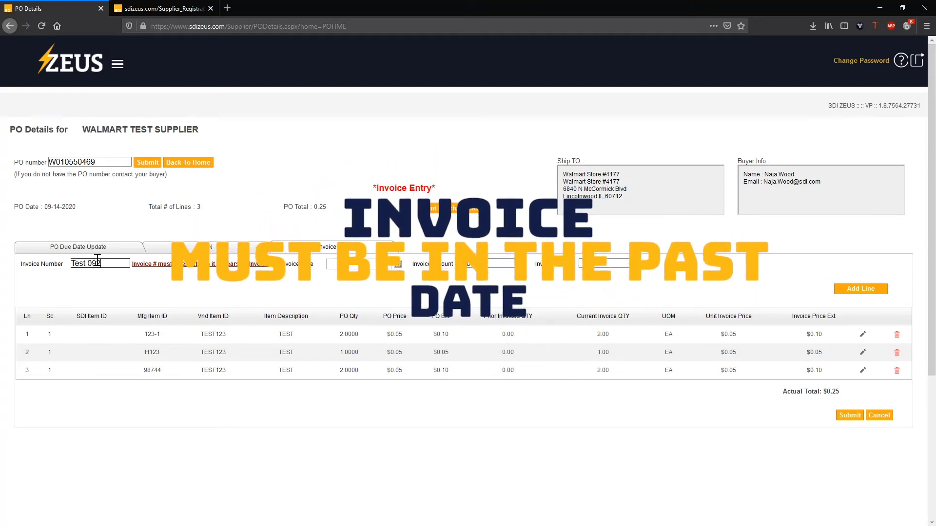
{"action": "type", "text": "8"}
{"action": "left_click", "coordinate": [398, 264]}
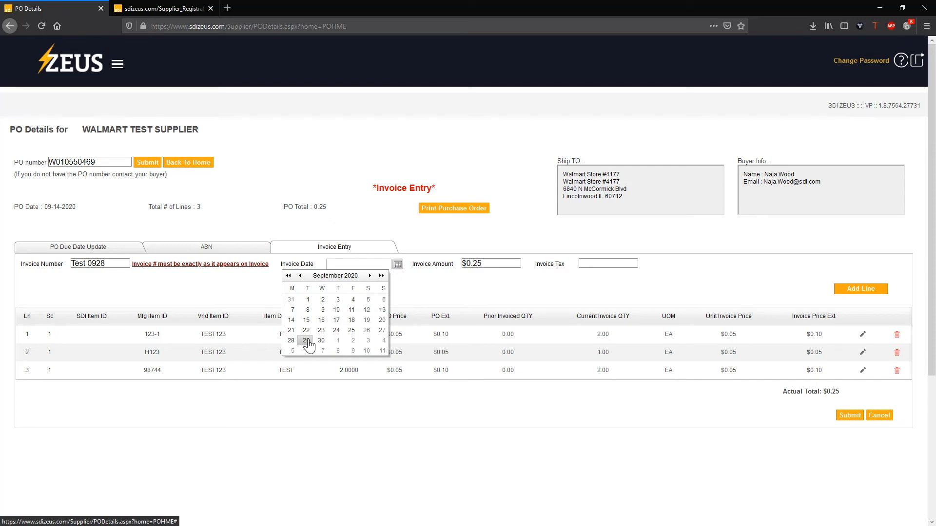
{"action": "left_click", "coordinate": [382, 329]}
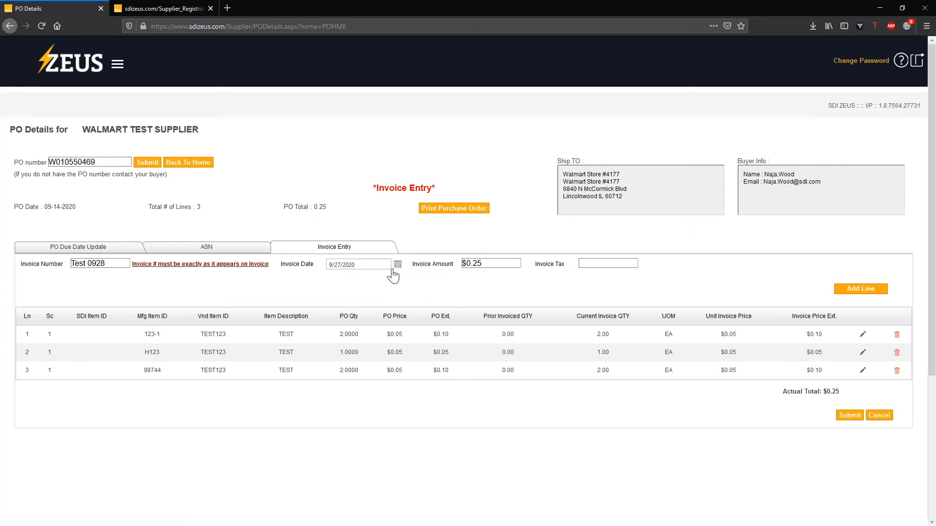
{"action": "left_click", "coordinate": [863, 335]}
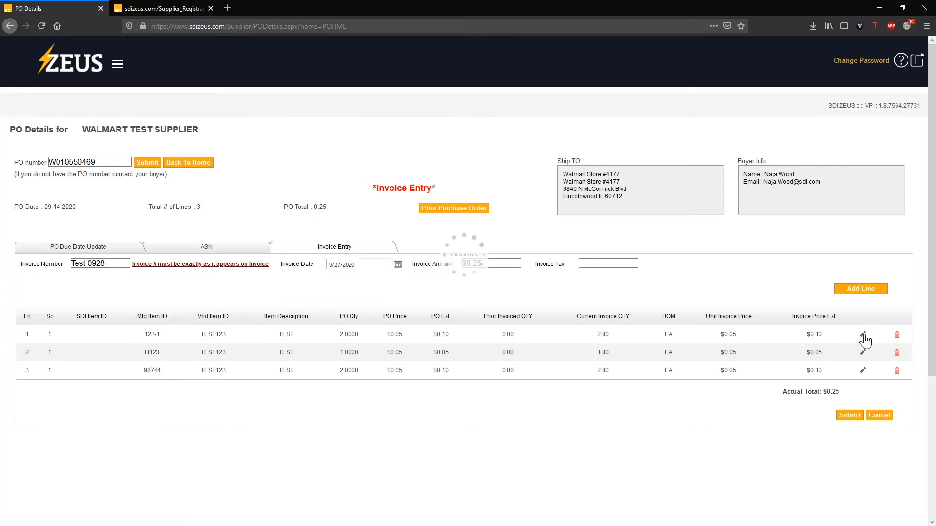
- Reduce line 1's invoice quantity to 1 and delete line 3, bringing the total to $0.10
{"action": "double_click", "coordinate": [557, 335]}
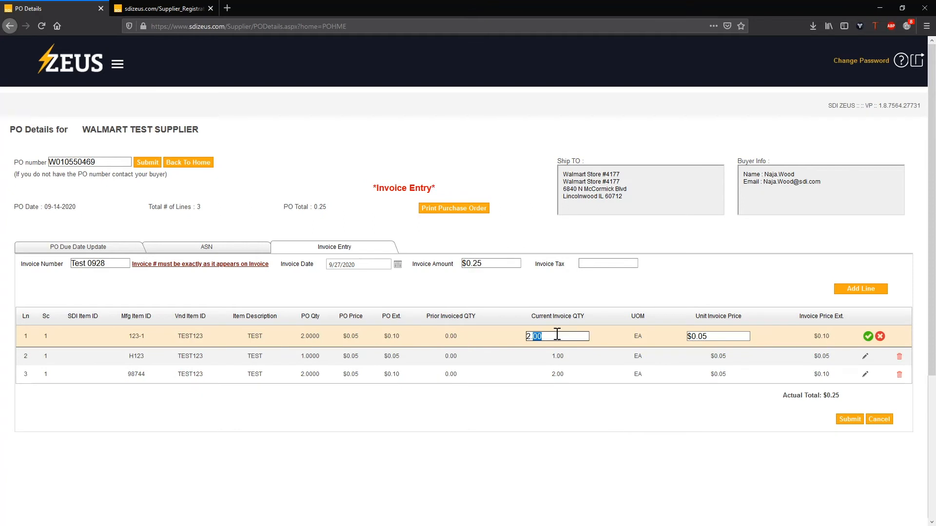
{"action": "type", "text": "2"}
{"action": "left_click", "coordinate": [868, 337]}
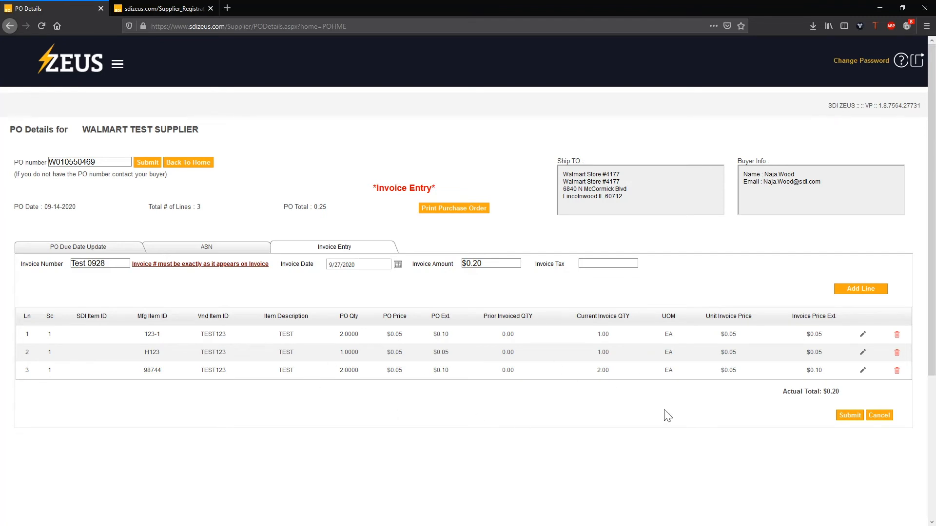
{"action": "left_click", "coordinate": [896, 371]}
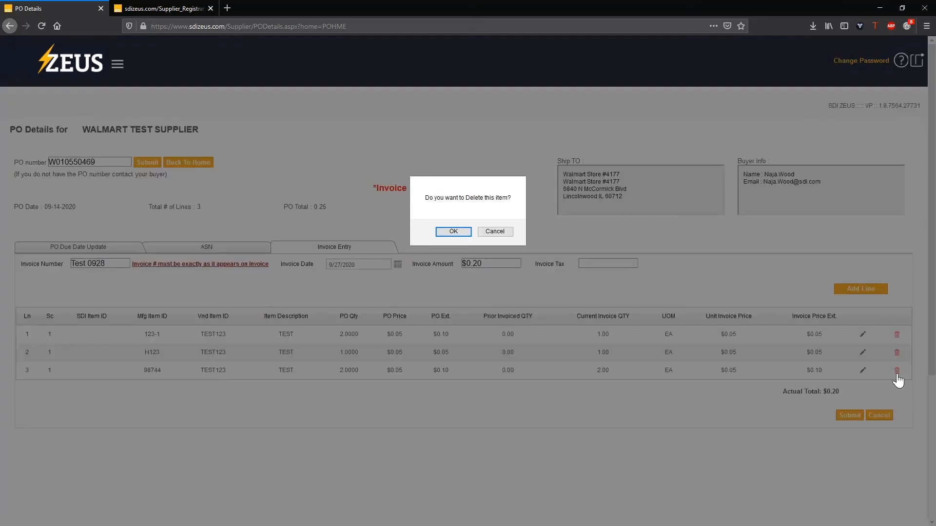
{"action": "left_click", "coordinate": [451, 232]}
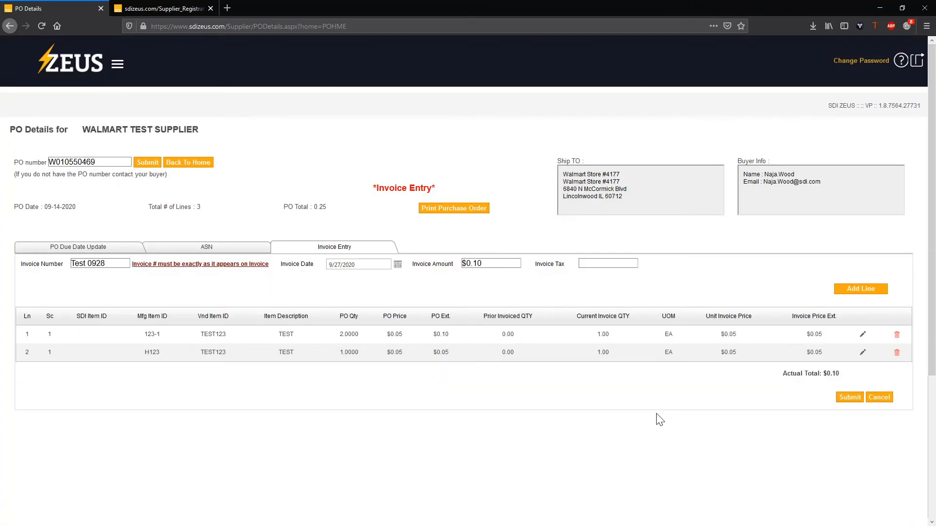
- Enter $0.01 invoice tax and add a FREIGHT CHARGE line priced at .01
{"action": "left_click", "coordinate": [610, 262]}
{"action": "left_click", "coordinate": [863, 292]}
{"action": "double_click", "coordinate": [734, 375]}
{"action": "type", "text": ".01"}
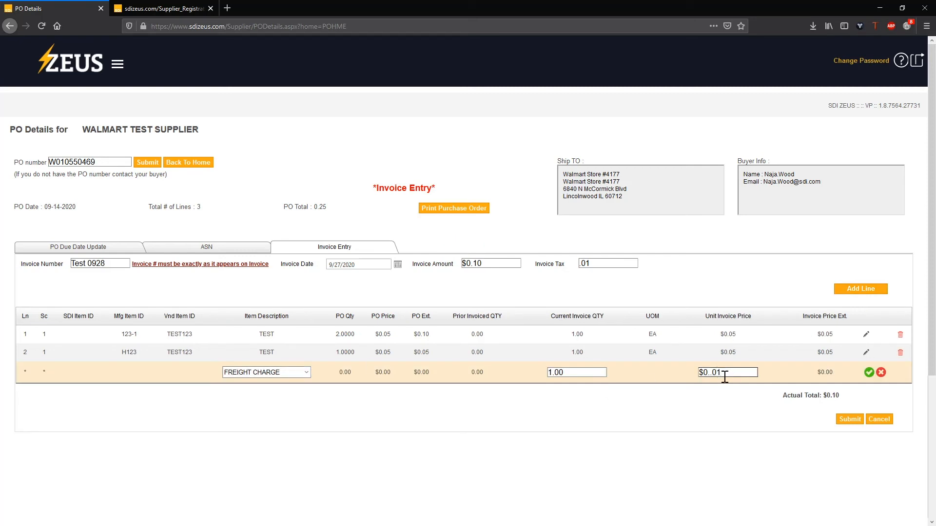
{"action": "left_click", "coordinate": [869, 373]}
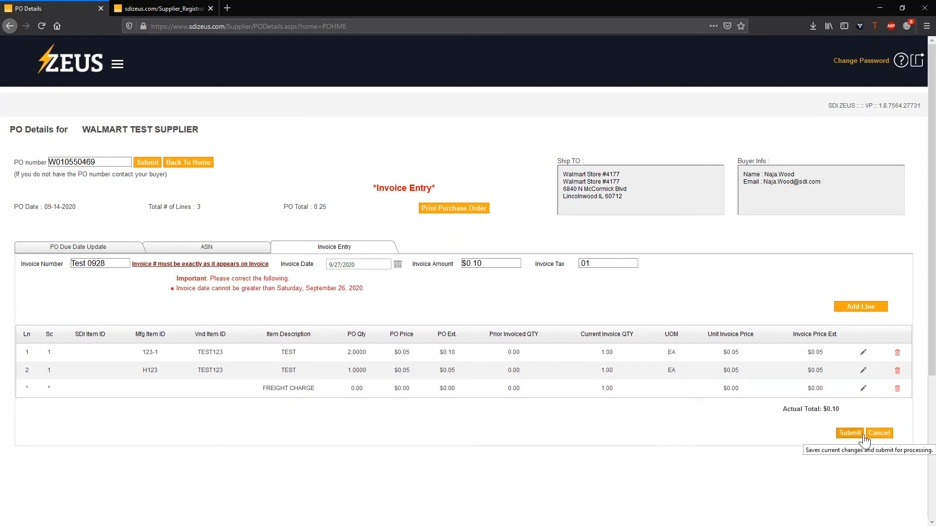
- Change the invoice date to 9/26/2020 and submit the invoice
{"action": "left_click", "coordinate": [398, 264]}
{"action": "left_click", "coordinate": [366, 330]}
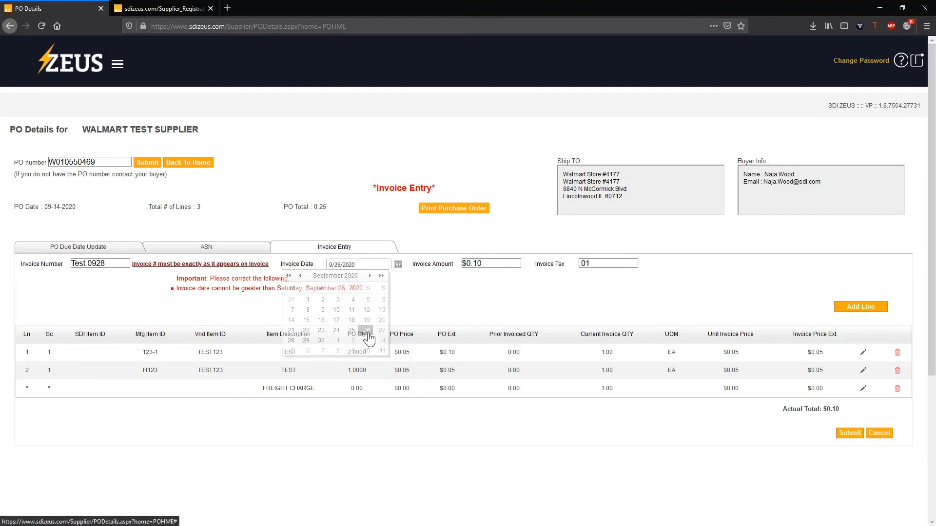
{"action": "left_click", "coordinate": [852, 436]}
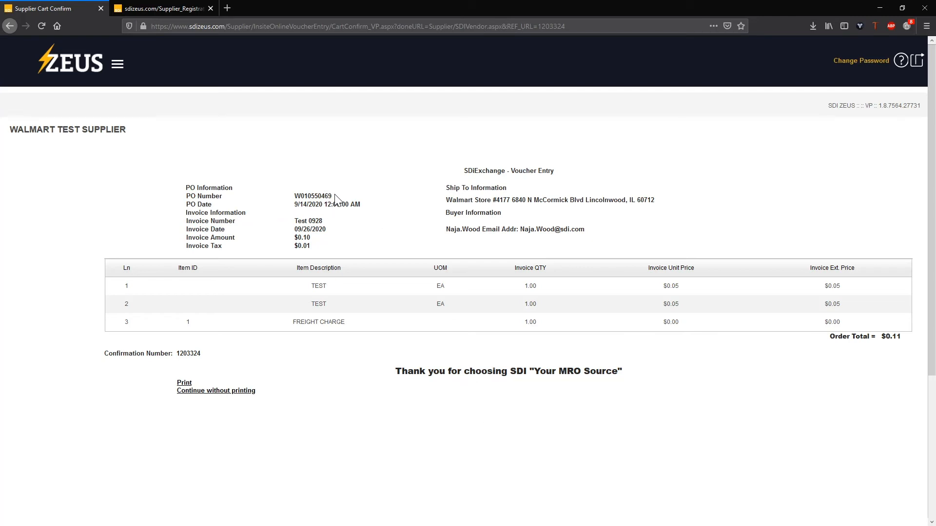
- Skip printing the voucher confirmation and go back to the 50-order supplier home list
{"action": "left_click_drag", "start_coordinate": [334, 198], "coordinate": [288, 196]}
{"action": "left_click", "coordinate": [287, 196]}
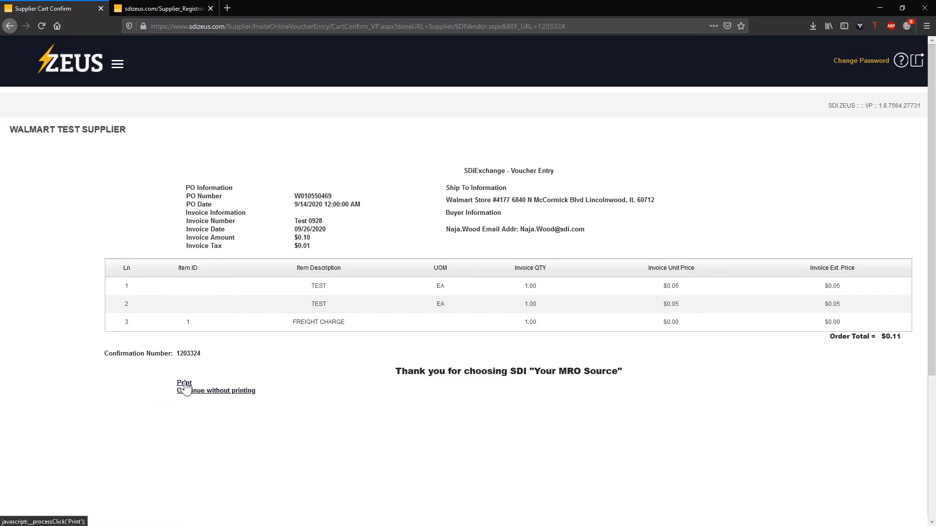
{"action": "left_click", "coordinate": [226, 391]}
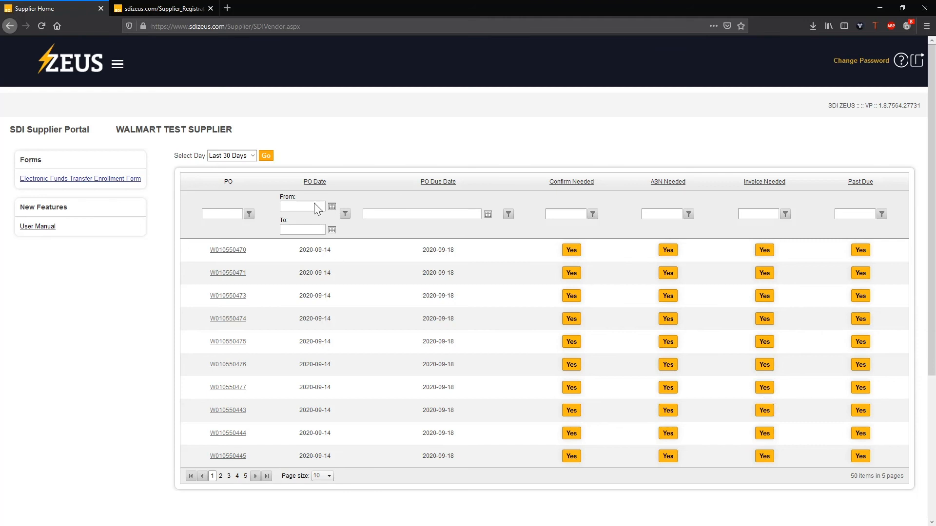
{"action": "left_click", "coordinate": [121, 68]}
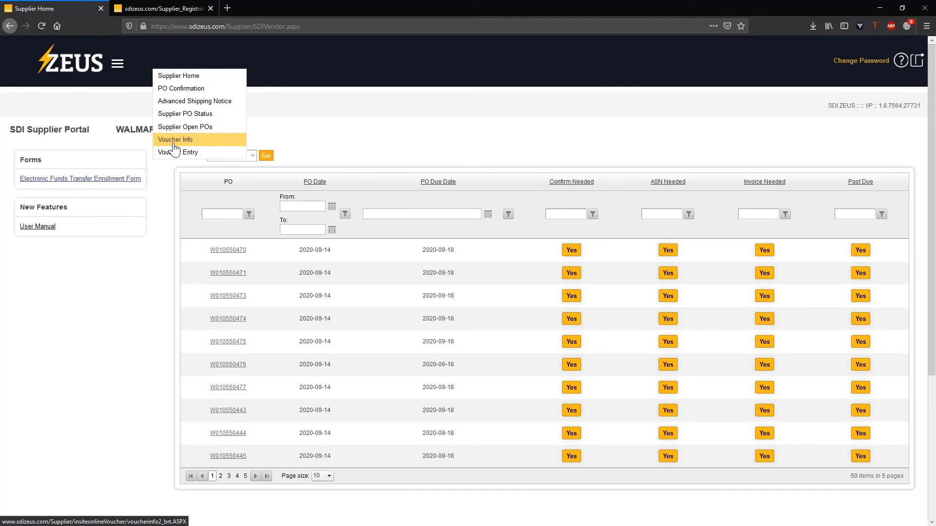
{"action": "left_click", "coordinate": [174, 146]}
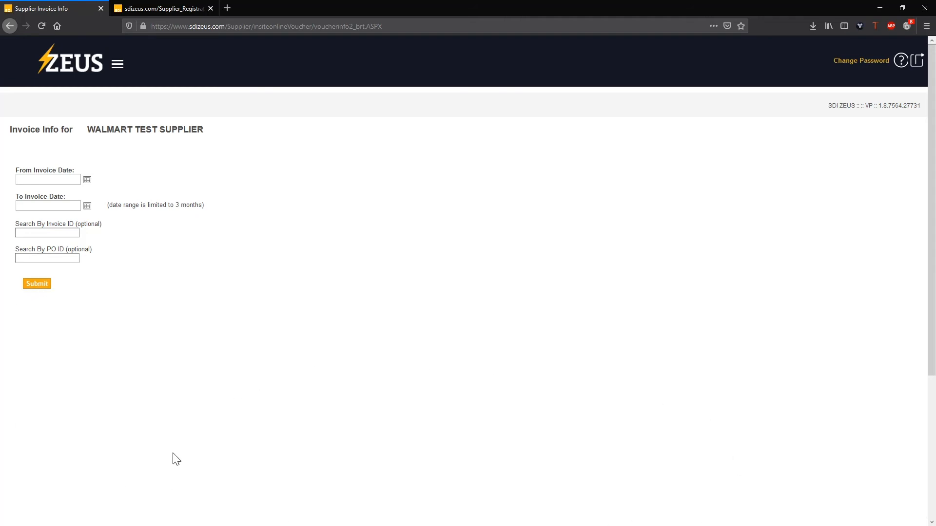
{"action": "left_click", "coordinate": [122, 66]}
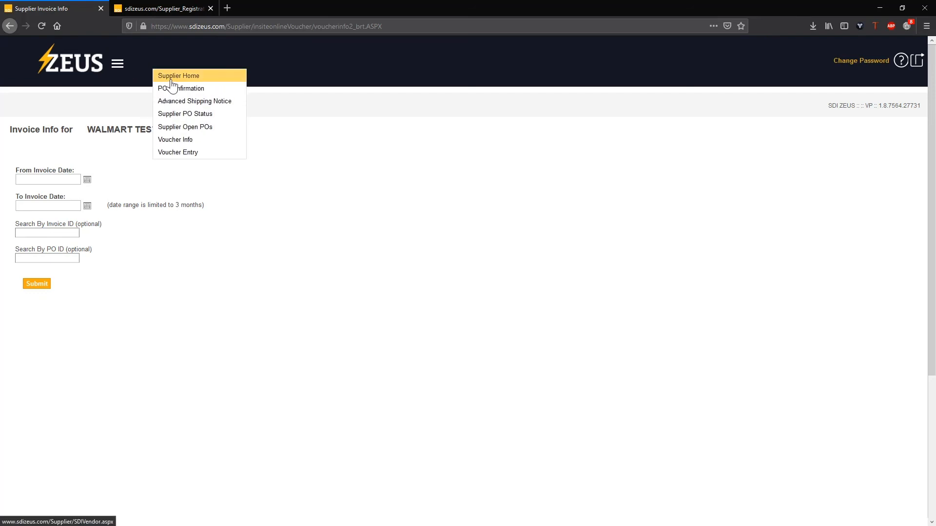
{"action": "left_click", "coordinate": [179, 76]}
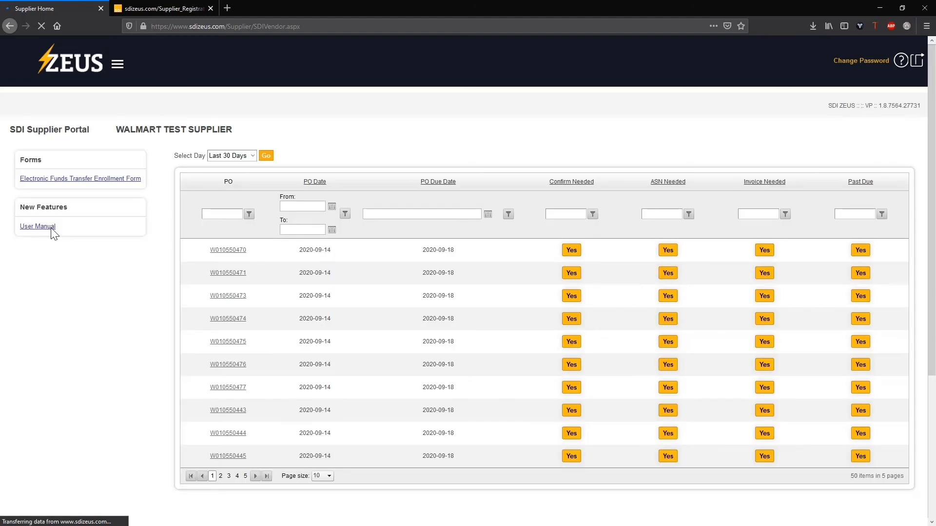
- Search the user manual for 'invoice', read Look Up Payment Status, then return to Supplier Home
{"action": "left_click", "coordinate": [48, 234]}
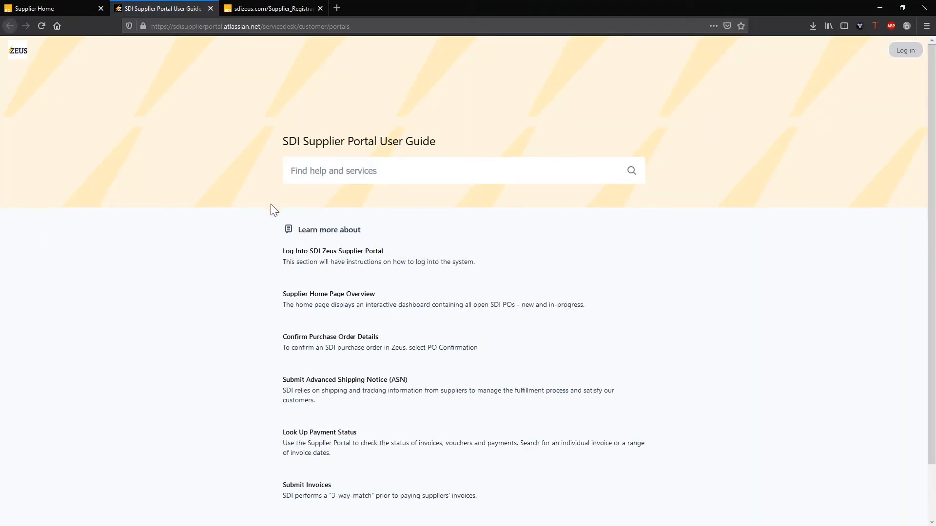
{"action": "left_click", "coordinate": [336, 170]}
{"action": "type", "text": "invoice"}
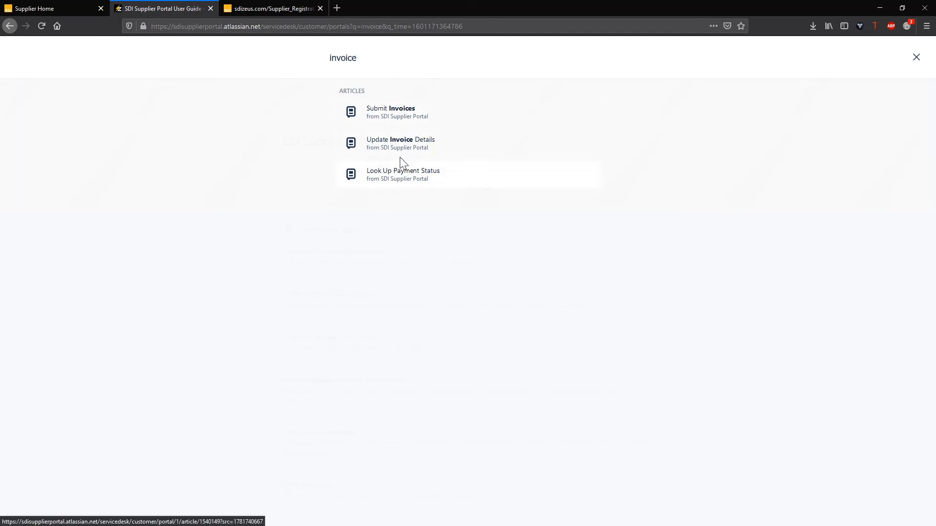
{"action": "left_click", "coordinate": [396, 177]}
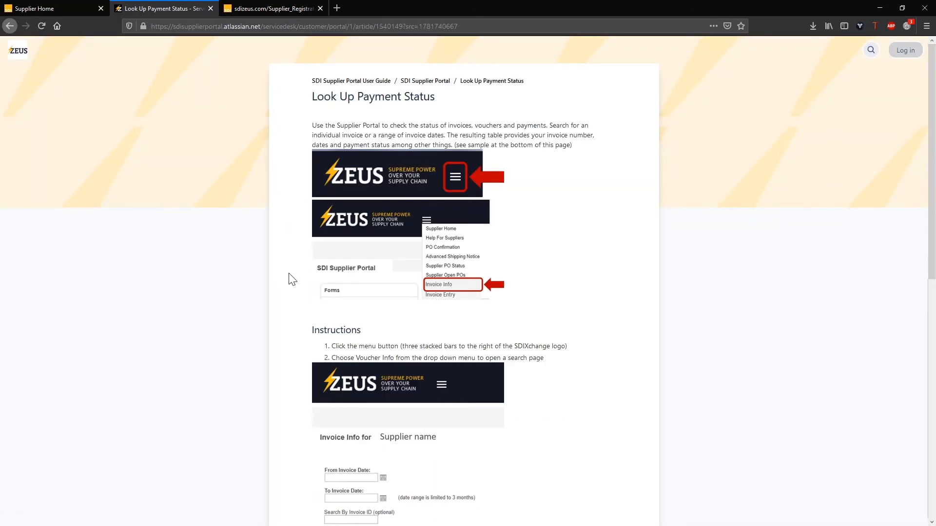
{"action": "scroll", "coordinate": [291, 277], "scroll_direction": "down", "scroll_amount": 5}
{"action": "scroll", "coordinate": [291, 276], "scroll_direction": "down", "scroll_amount": 2}
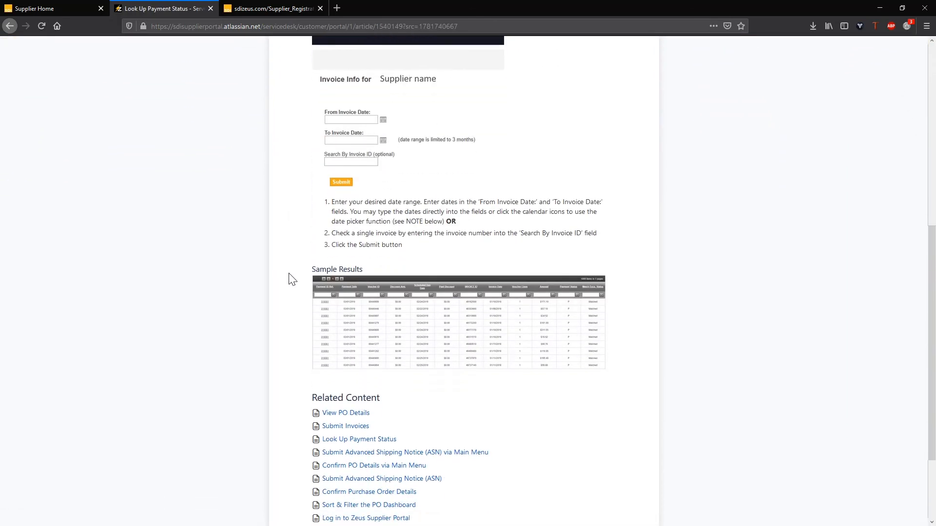
{"action": "scroll", "coordinate": [288, 276], "scroll_direction": "up", "scroll_amount": 7}
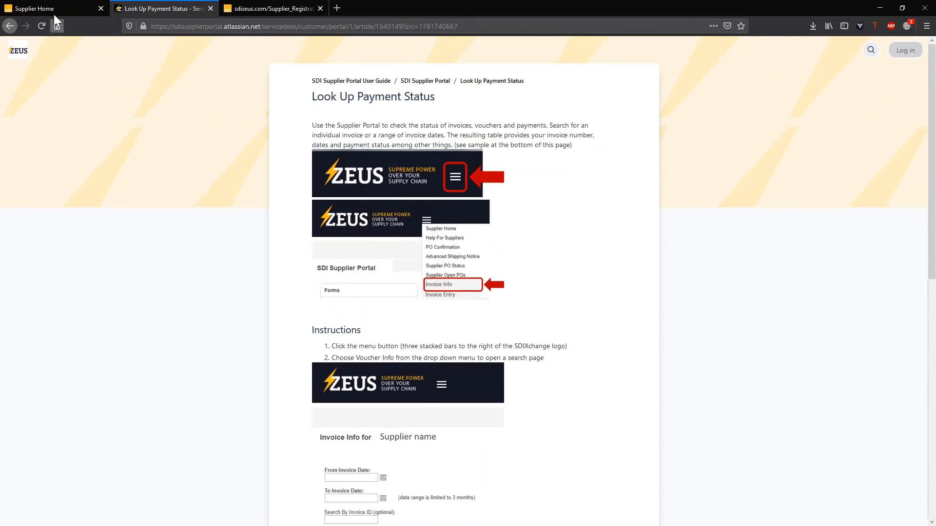
{"action": "left_click", "coordinate": [51, 8]}
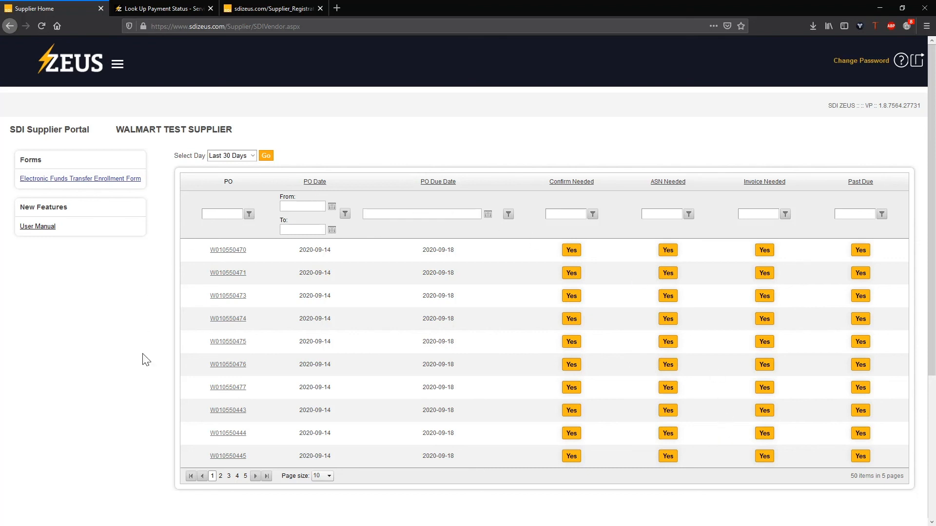
- Find PO W010550469 on Supplier PO Status, showing three confirmed lines and their ASN status
{"action": "left_click", "coordinate": [117, 68]}
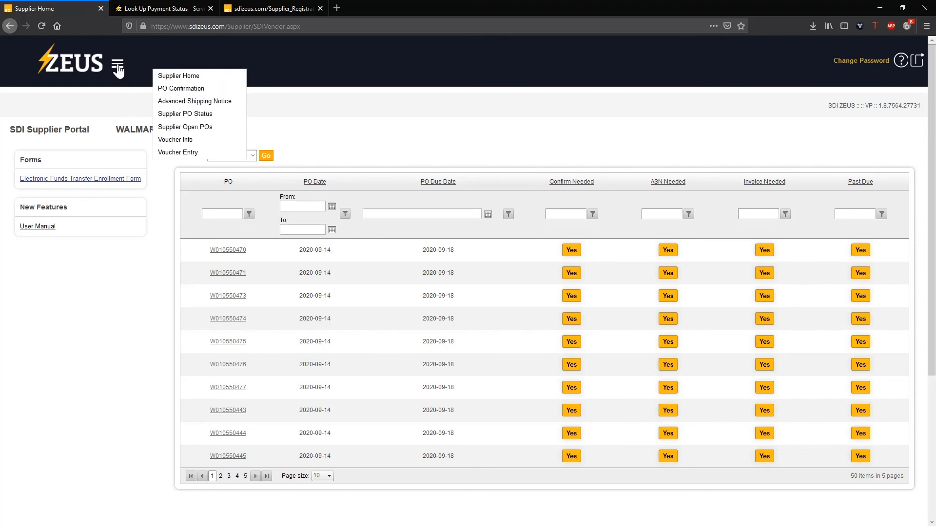
{"action": "left_click", "coordinate": [177, 115]}
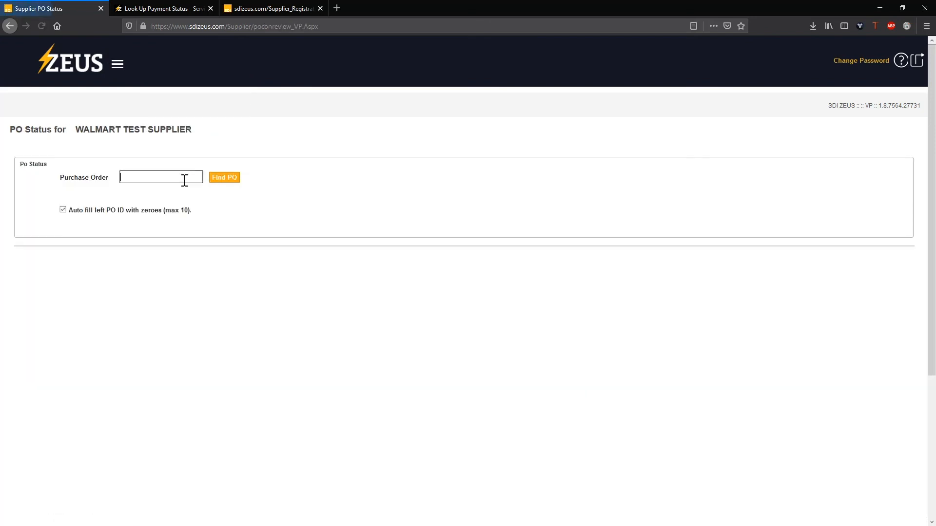
{"action": "right_click", "coordinate": [160, 172]}
{"action": "left_click", "coordinate": [181, 210]}
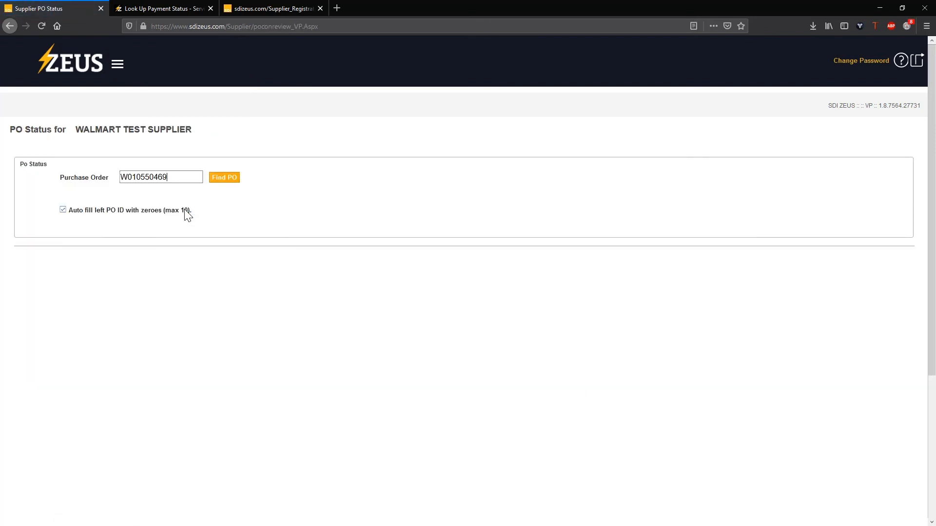
{"action": "left_click", "coordinate": [223, 181]}
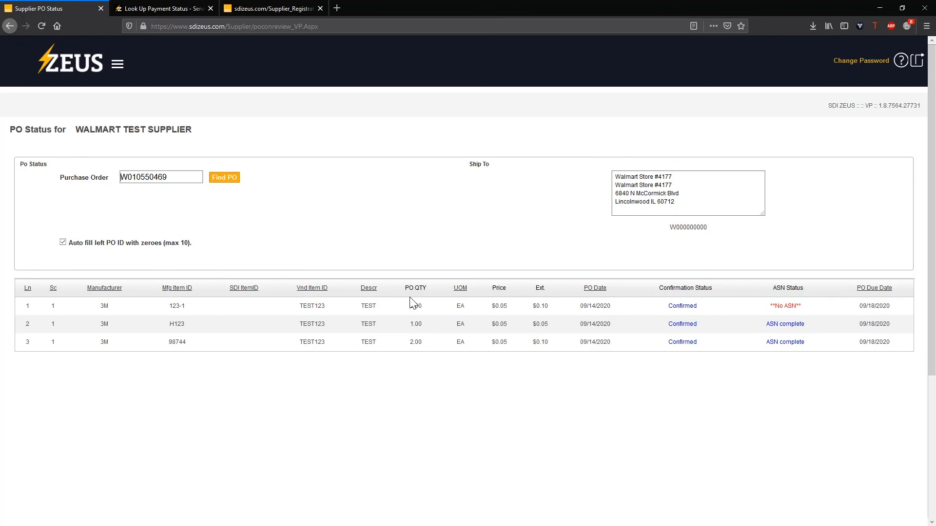
{"action": "left_click", "coordinate": [121, 68]}
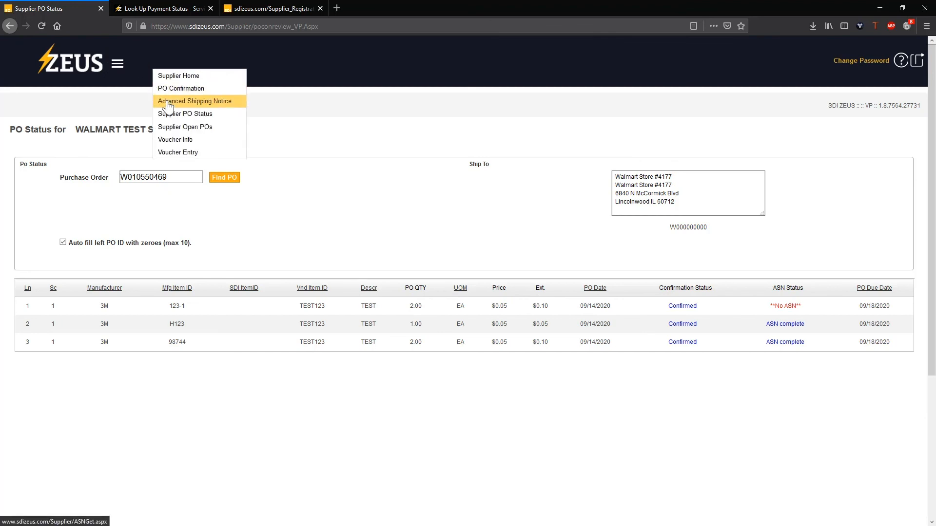
- Submit an Advanced Shipping Notice with quantity 1 for line 1 of PO W010550469, then begin its invoice
{"action": "left_click", "coordinate": [167, 101]}
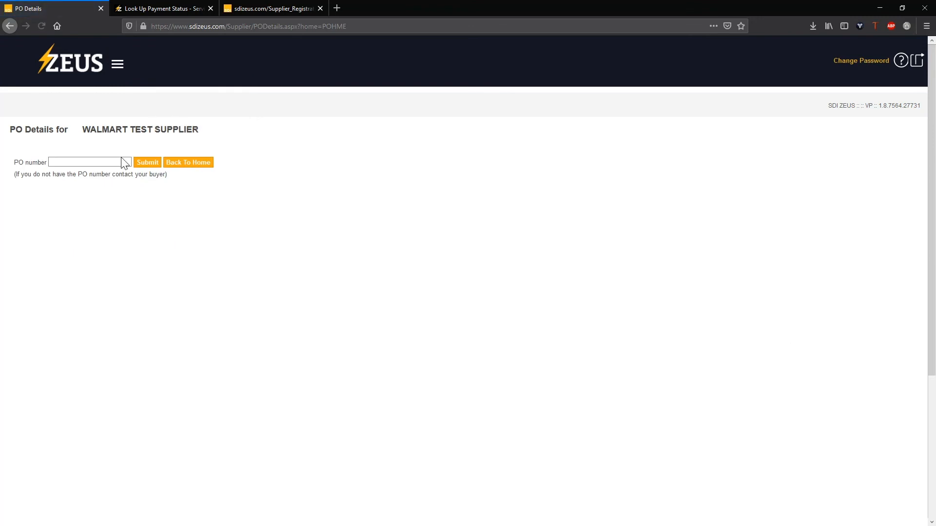
{"action": "right_click", "coordinate": [122, 161]}
{"action": "left_click", "coordinate": [142, 198]}
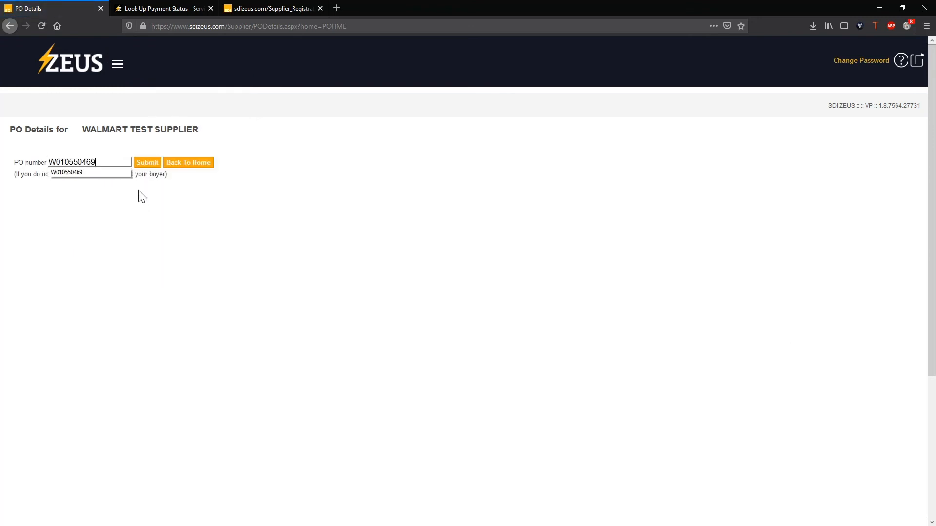
{"action": "left_click", "coordinate": [143, 166]}
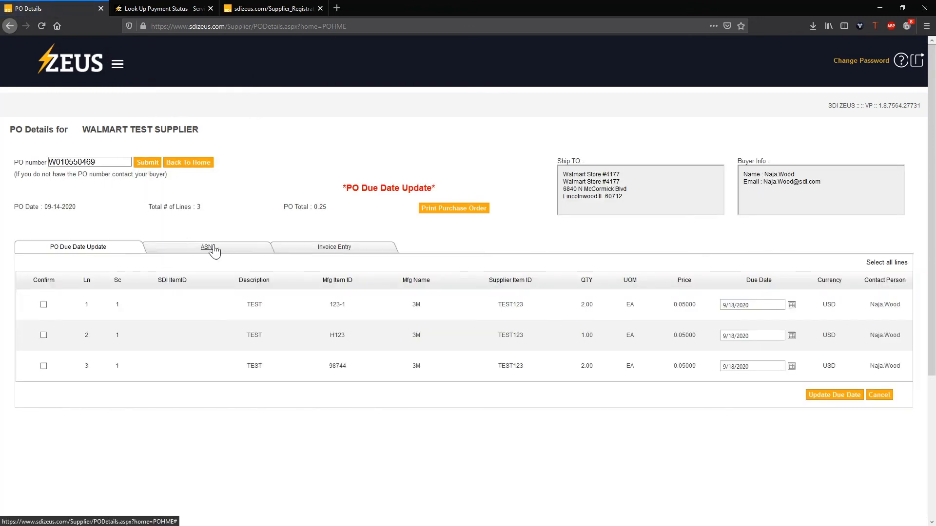
{"action": "left_click", "coordinate": [212, 248]}
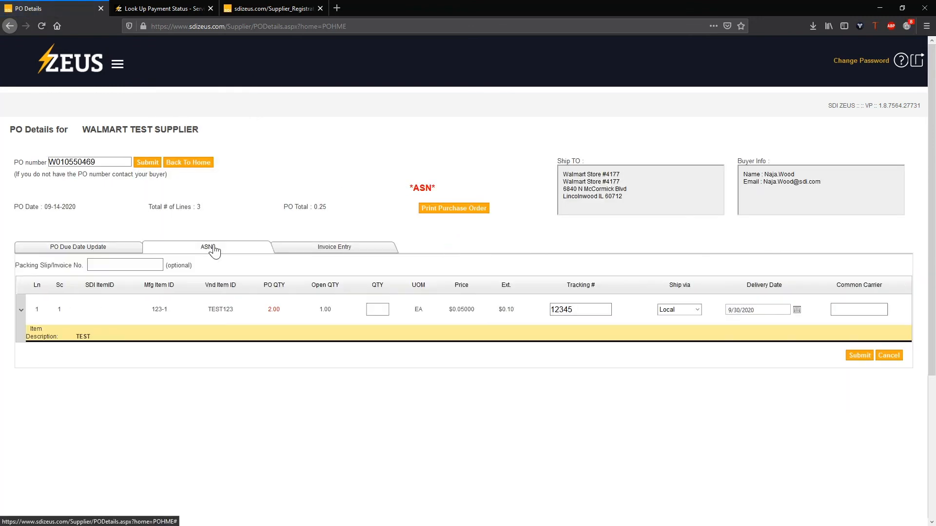
{"action": "left_click", "coordinate": [378, 314]}
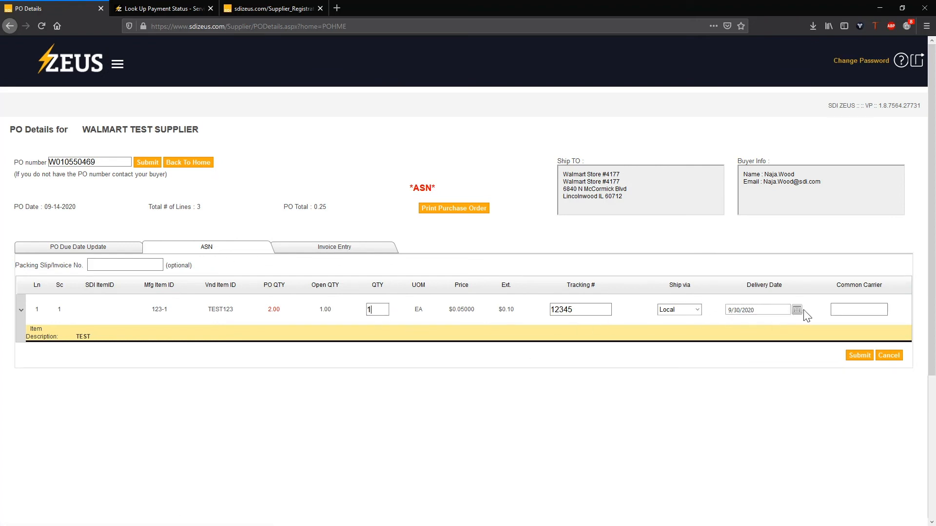
{"action": "left_click", "coordinate": [865, 362]}
{"action": "left_click", "coordinate": [323, 250]}
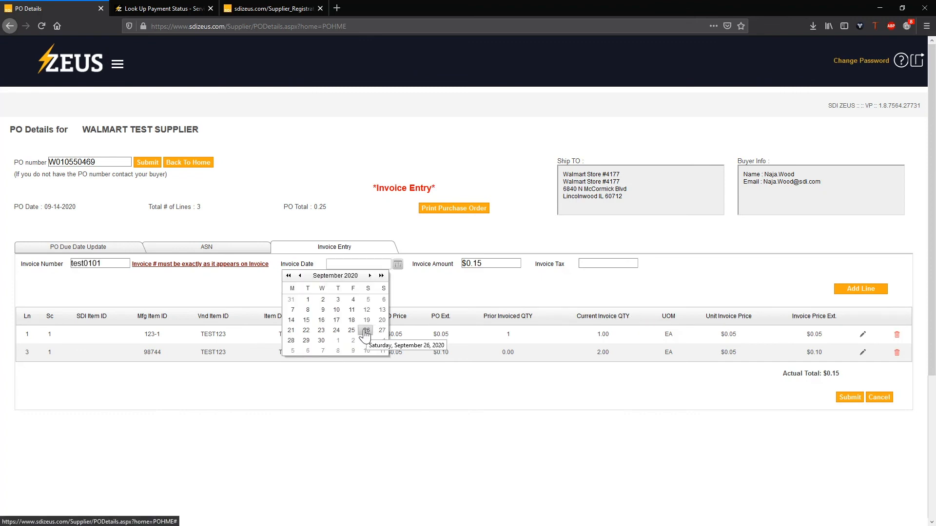
- Date invoice test0101 9/26/2020, add .01 tax, and submit it for confirmation 1203325
{"action": "left_click", "coordinate": [366, 331]}
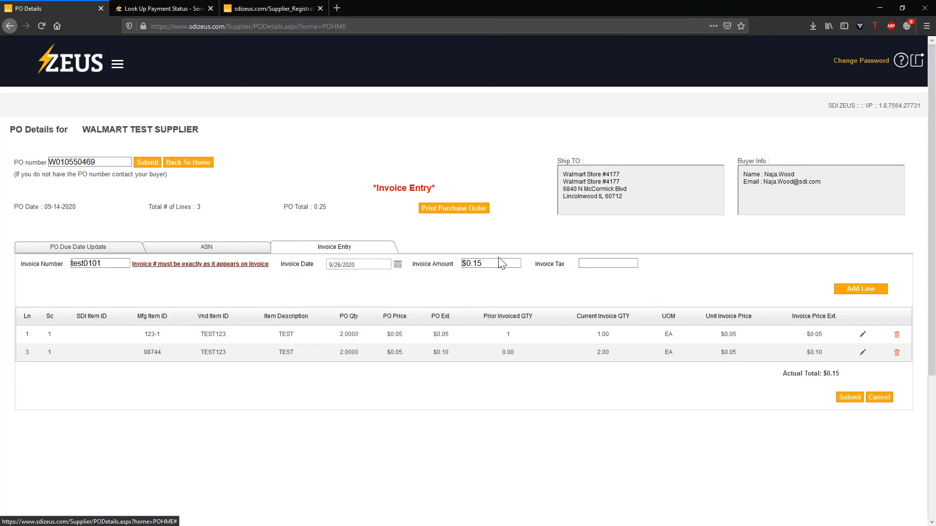
{"action": "left_click", "coordinate": [615, 263]}
{"action": "type", "text": ".01"}
{"action": "left_click", "coordinate": [853, 403]}
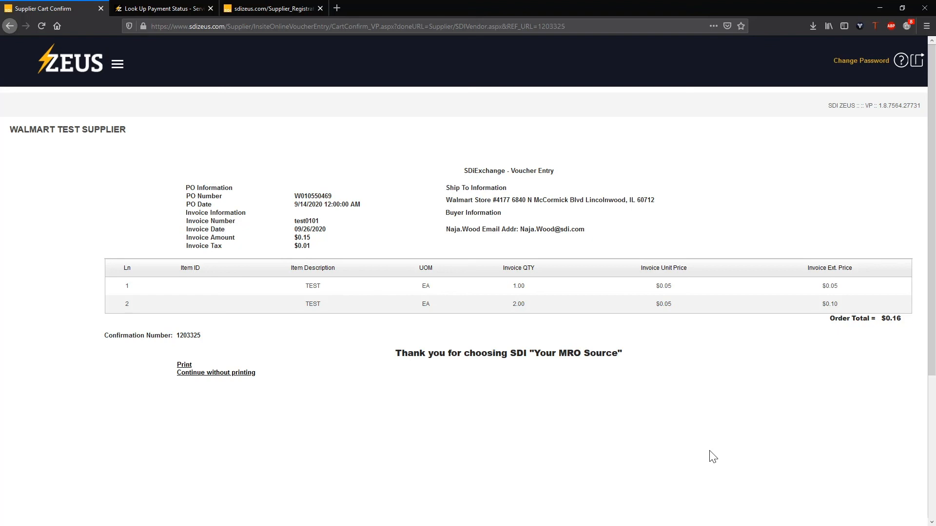
- Skip printing the confirmation, return to the PO list, and log out of ZEUS
{"action": "left_click", "coordinate": [219, 375]}
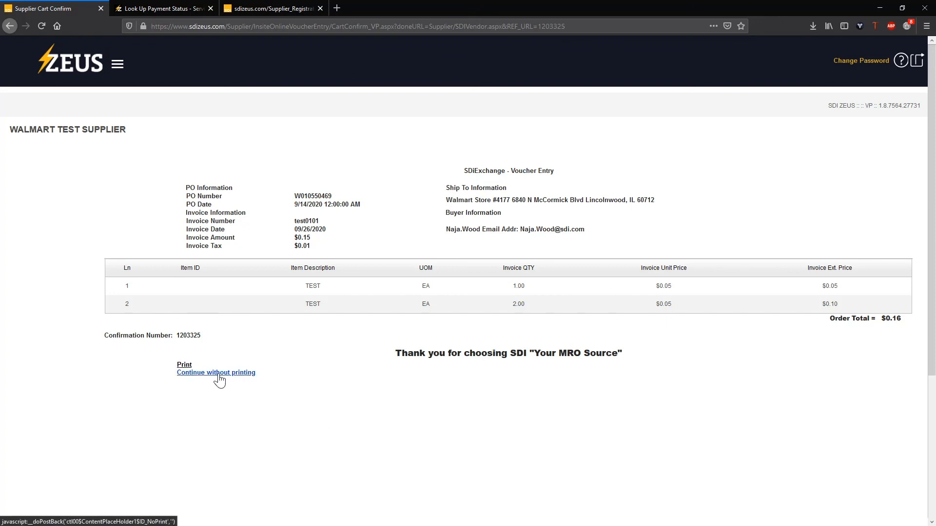
{"action": "left_click", "coordinate": [217, 376]}
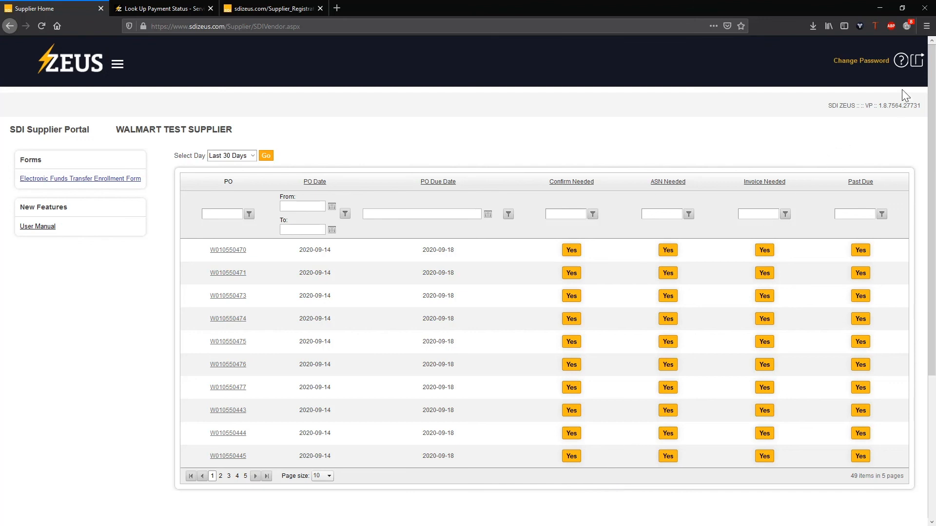
{"action": "left_click", "coordinate": [916, 60]}
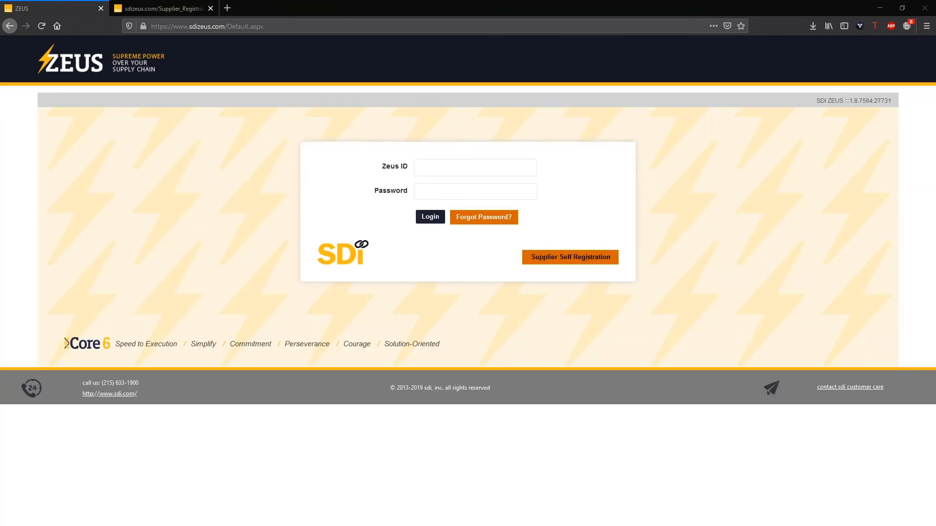